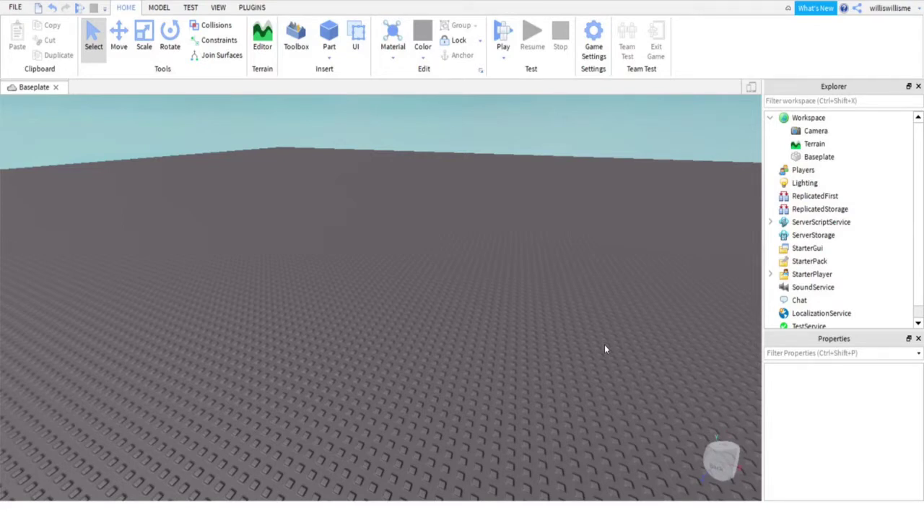
- Insert a block part onto the open baseplate
right_drag(599, 341, 547, 398)
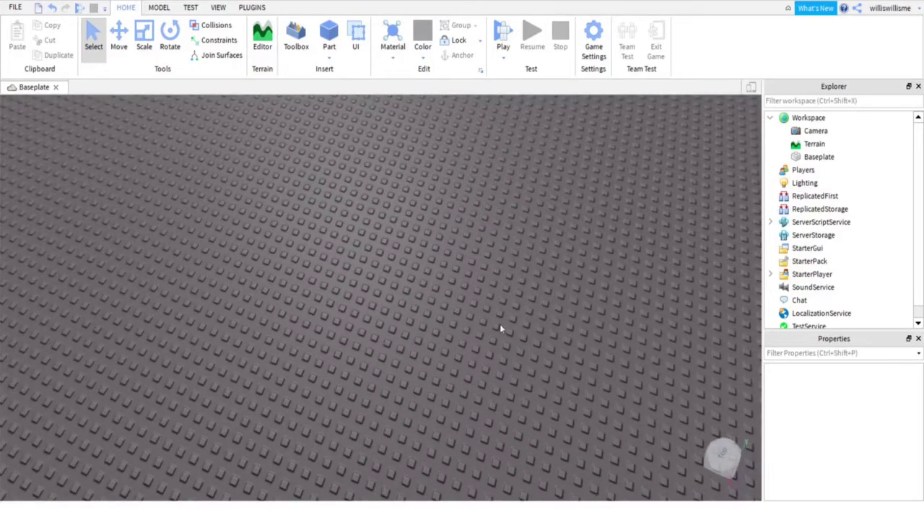
right_drag(363, 207, 355, 184)
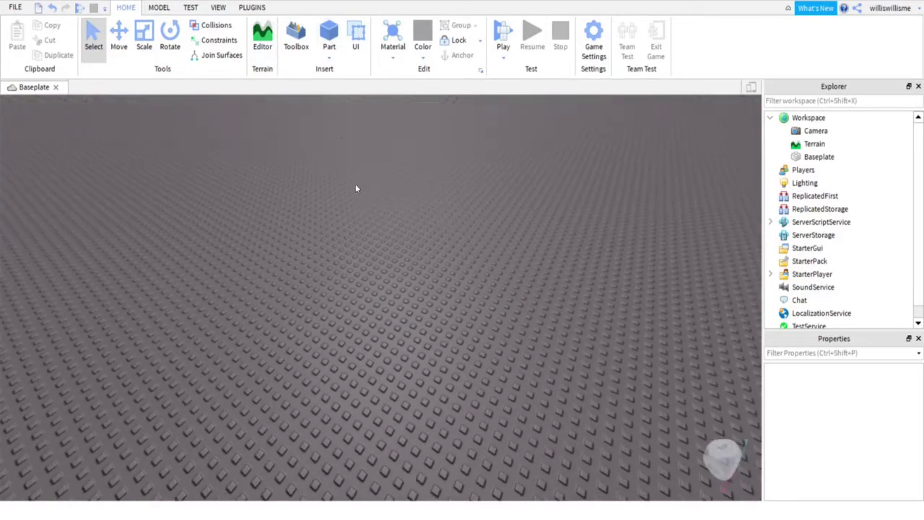
click(330, 59)
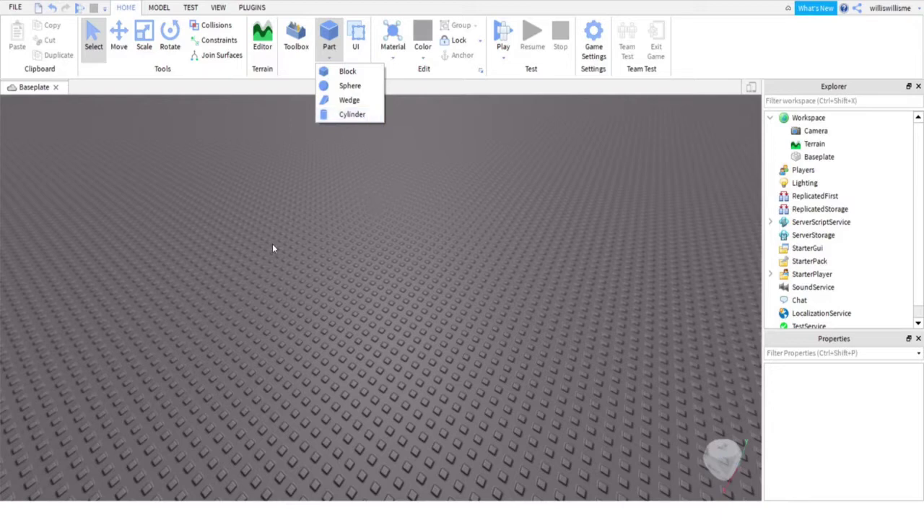
click(330, 46)
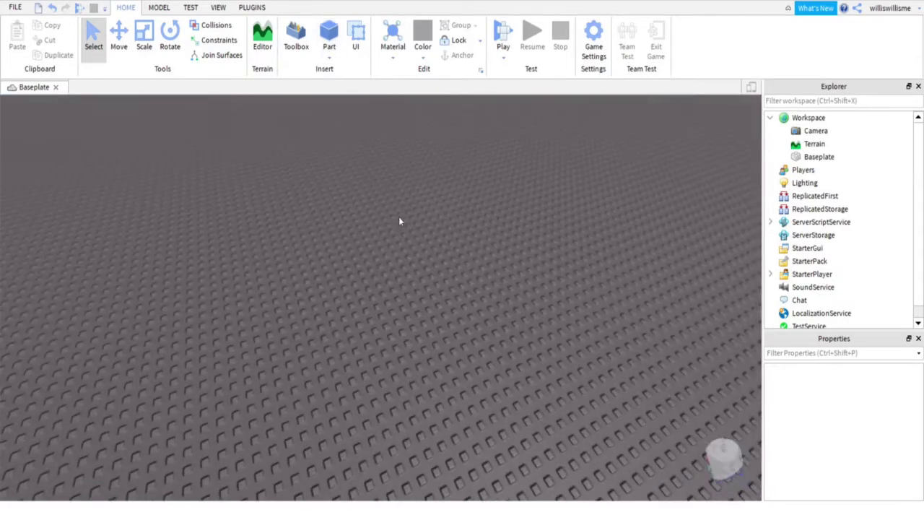
click(329, 36)
- Scale the block part along both horizontal axes into a wide, flat, roughly square pad
key(ctrl+3)
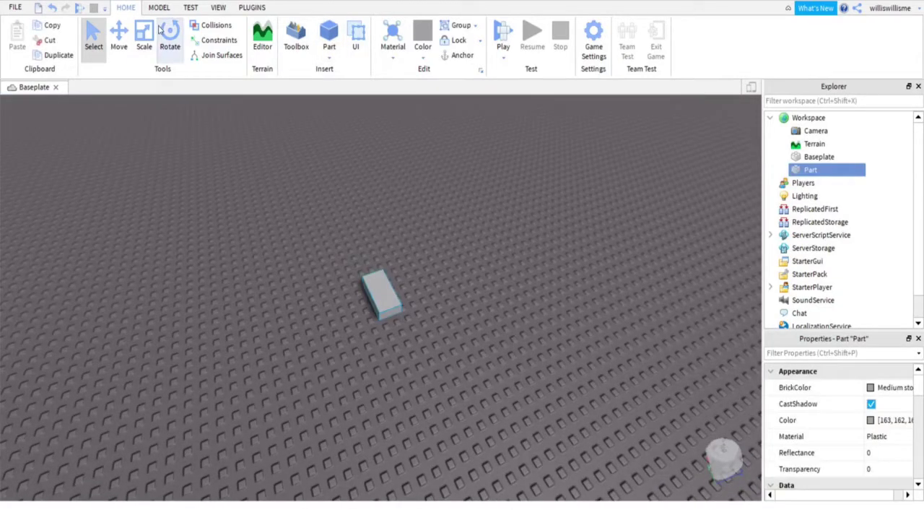
drag(352, 304, 118, 423)
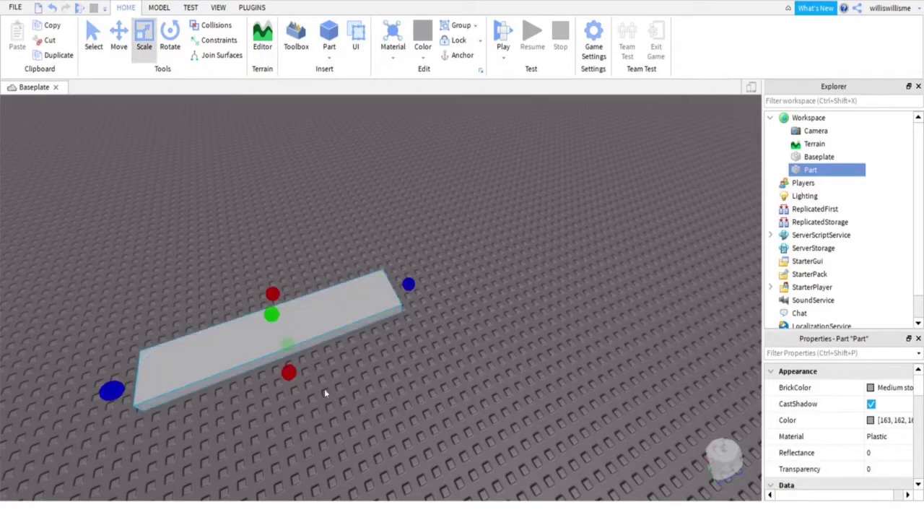
drag(287, 373, 351, 464)
right_drag(353, 464, 351, 464)
drag(351, 464, 214, 454)
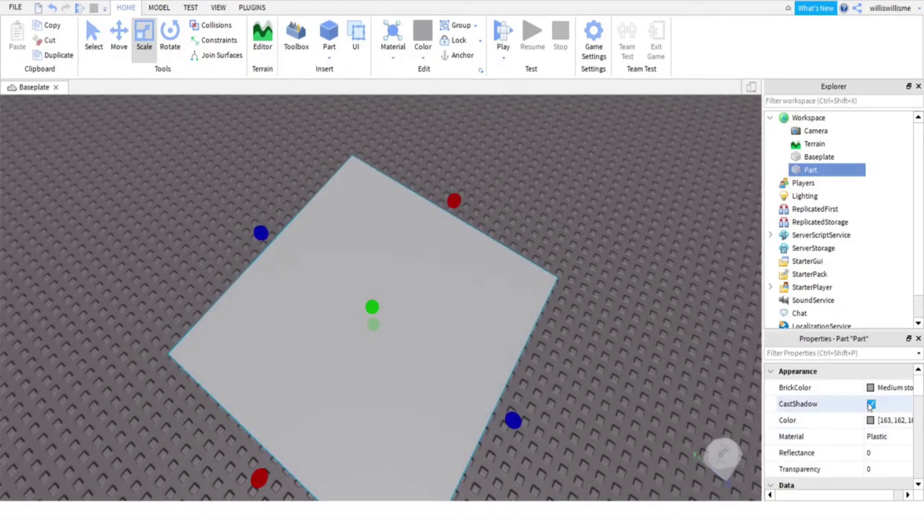
- Anchor the pad through its Behavior properties
scroll(835, 418, down, 3)
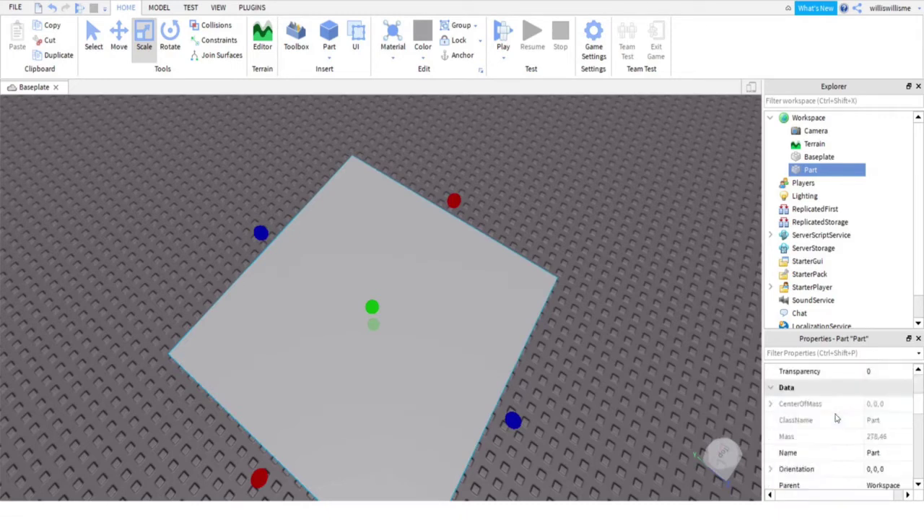
scroll(836, 418, up, 1)
scroll(906, 420, down, 3)
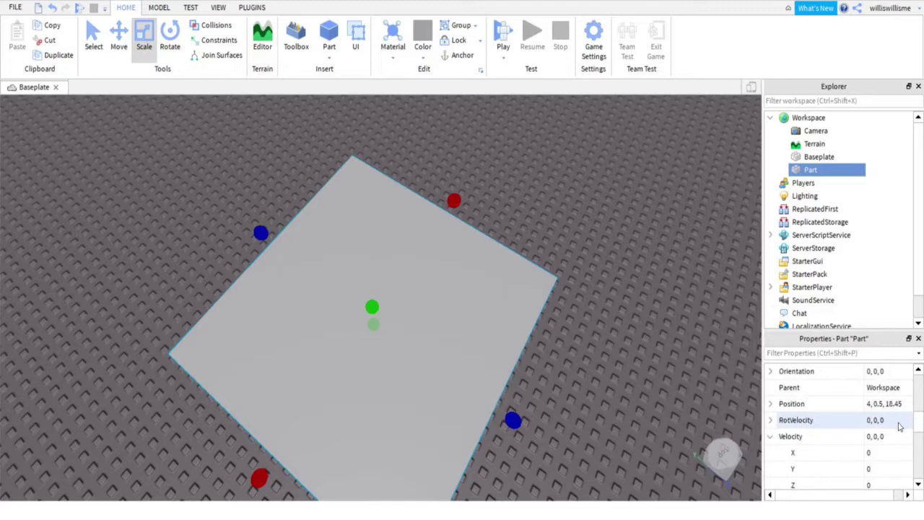
scroll(898, 426, down, 1)
click(872, 470)
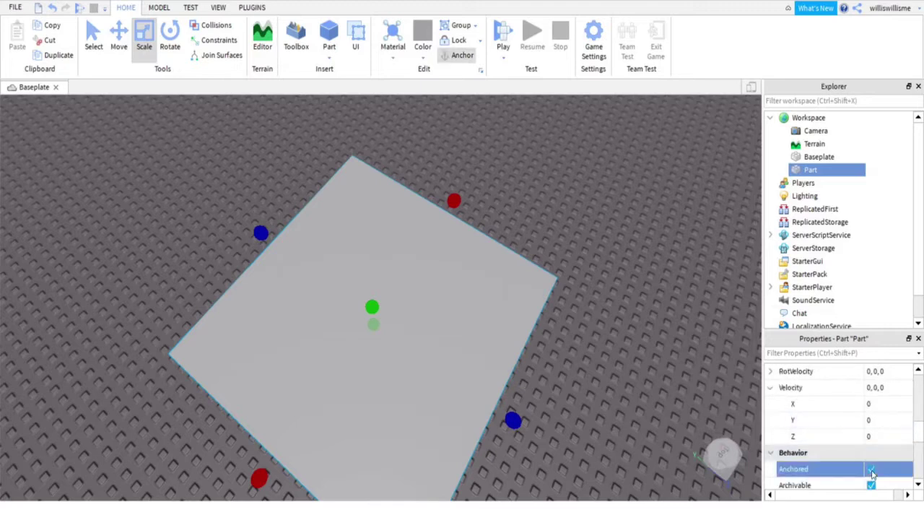
scroll(872, 473, down, 1)
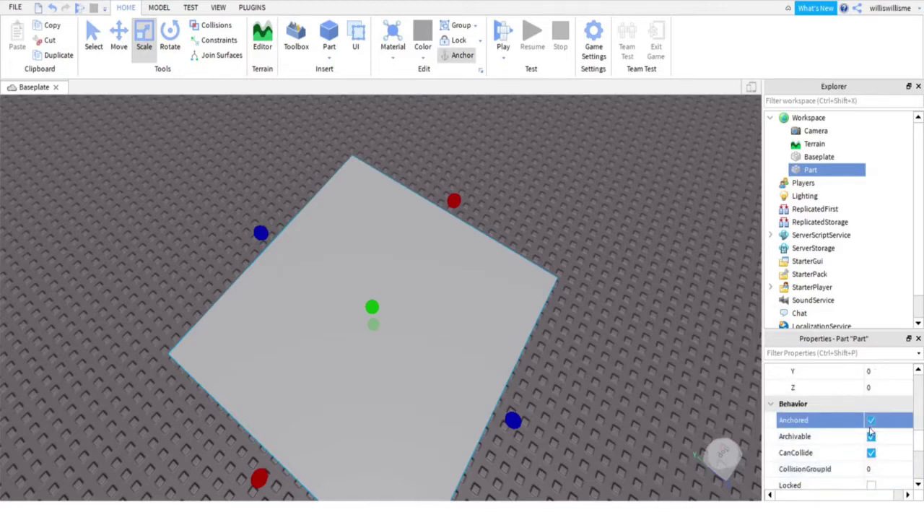
scroll(871, 453, up, 1)
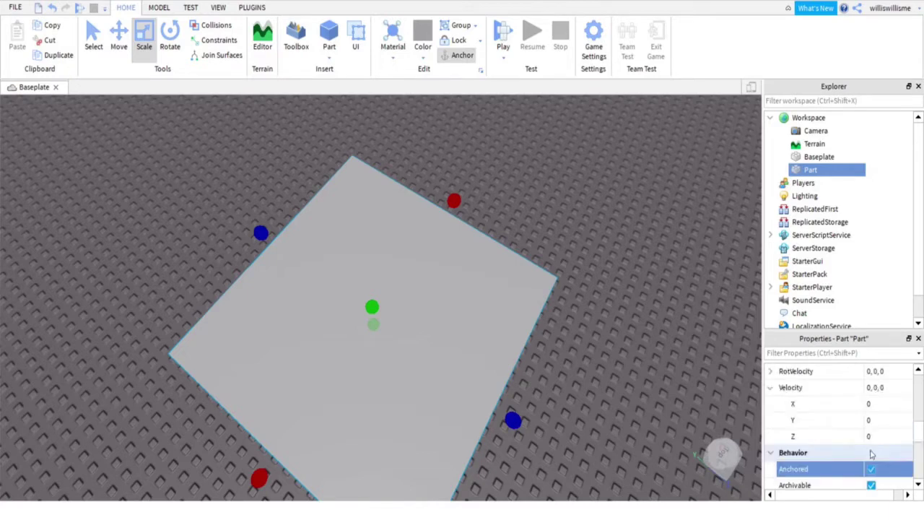
- Set the Y component of the pad's Velocity to 200
click(877, 424)
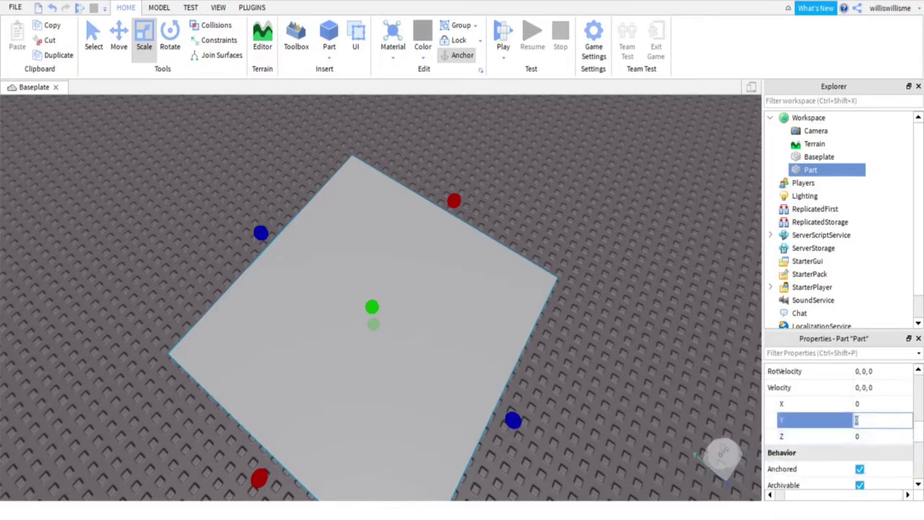
drag(825, 497, 808, 496)
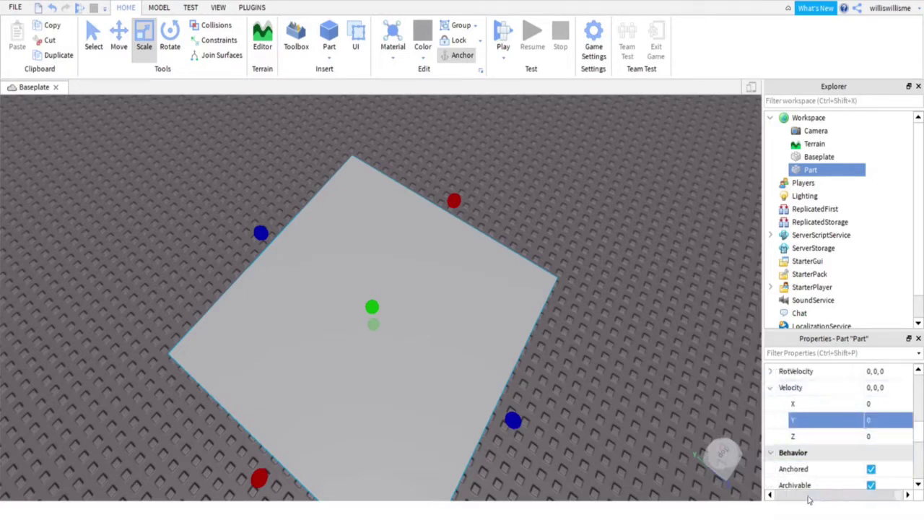
double_click(799, 388)
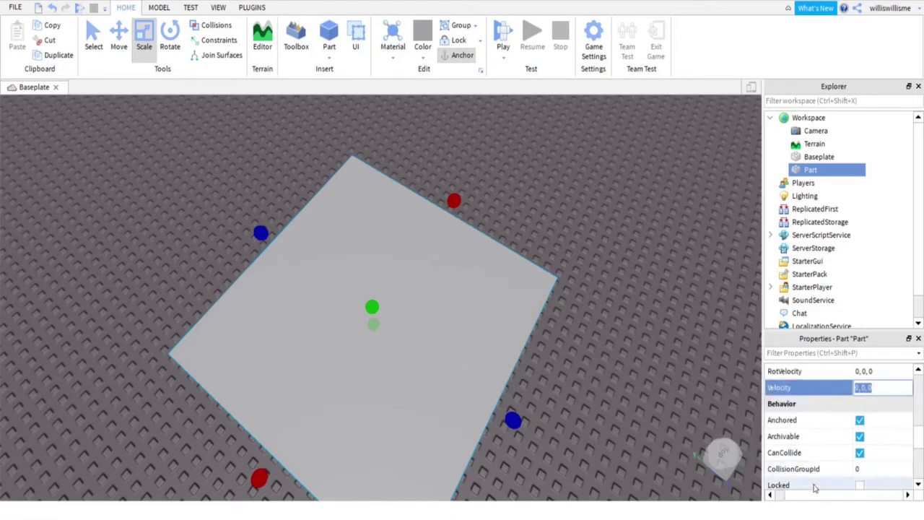
click(770, 387)
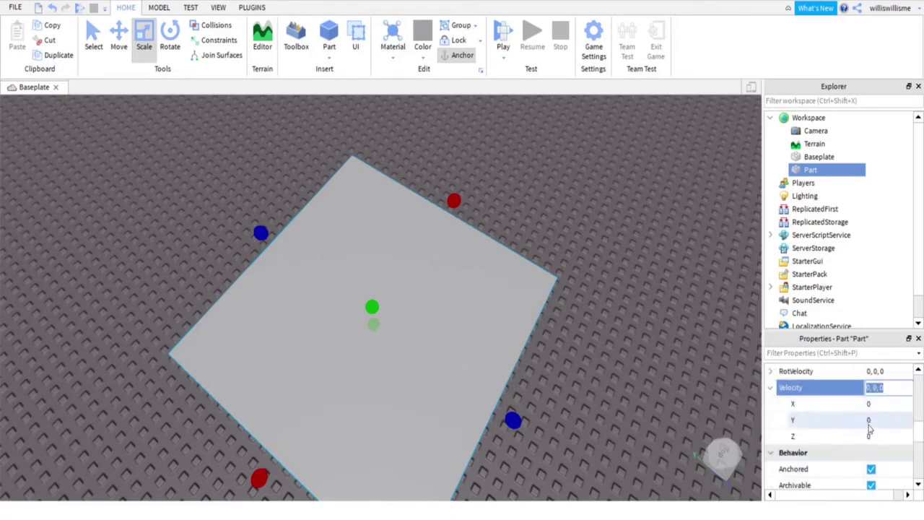
click(871, 425)
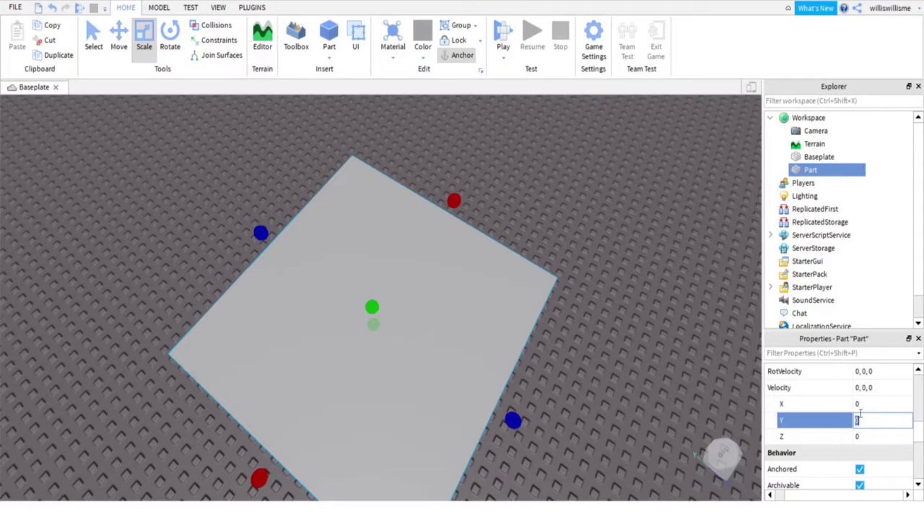
key(Return)
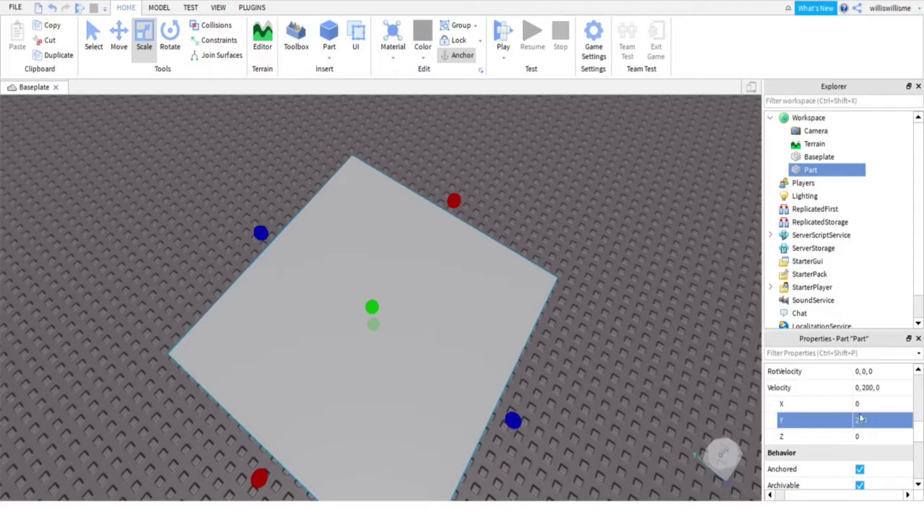
- Playtest the game, move the character onto the pad to try the launch effect, and stop the test
right_drag(713, 188, 692, 166)
key(s)
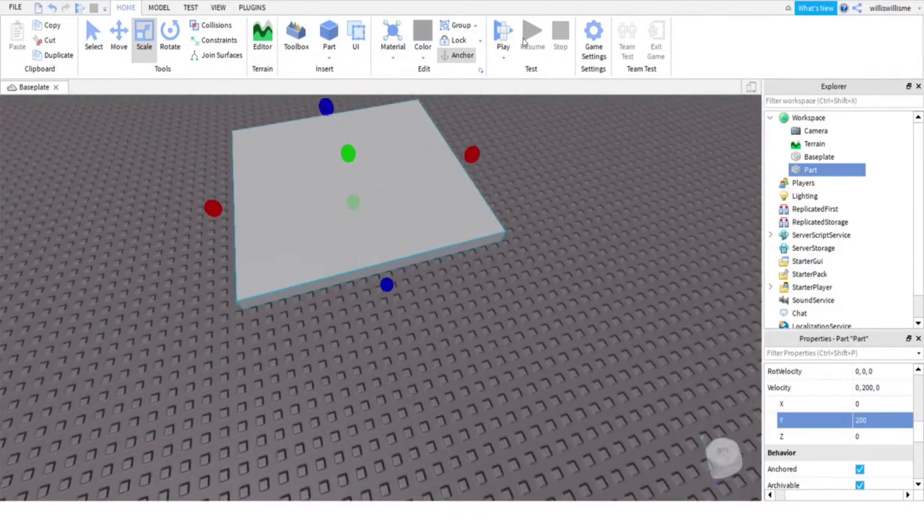
click(505, 35)
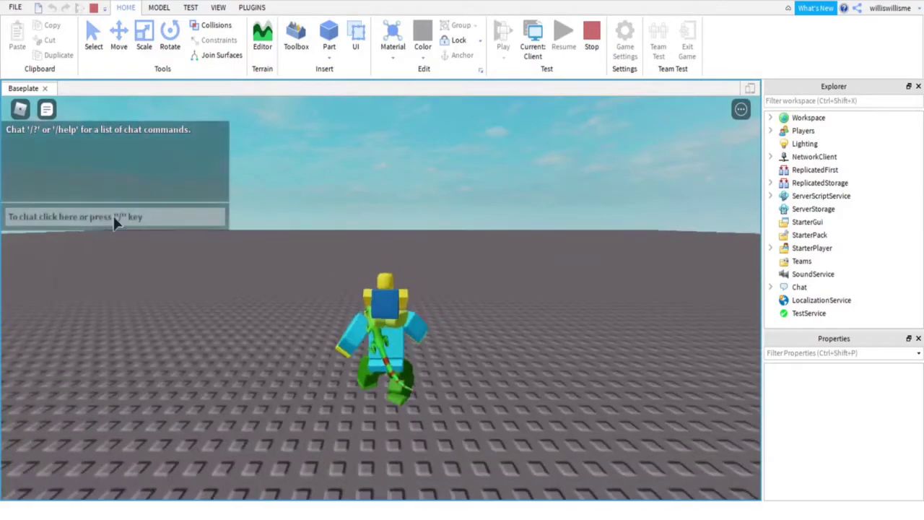
right_drag(208, 233, 208, 233)
right_drag(452, 221, 451, 221)
key(d)
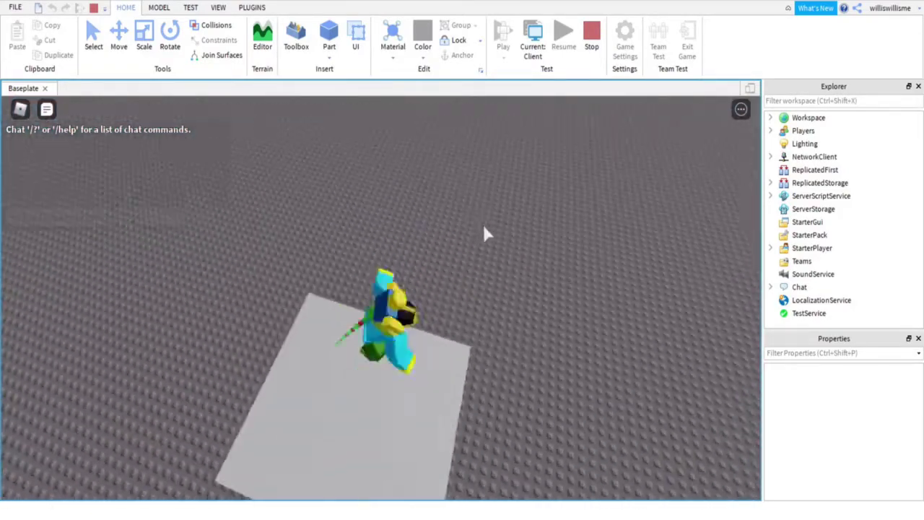
key(s)
key(a)
key(s)
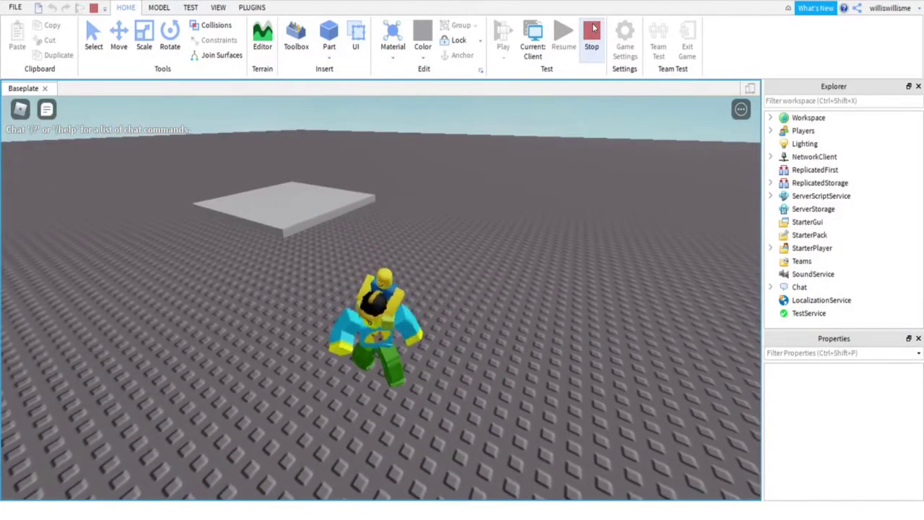
click(591, 39)
- Insert a block part on the empty baseplate area away from the pad
right_drag(581, 212, 587, 310)
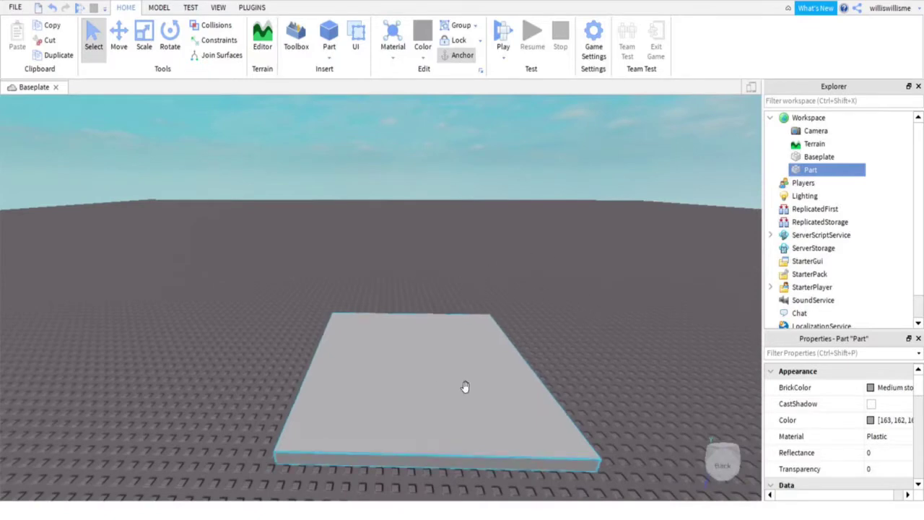
right_drag(473, 196, 473, 196)
click(328, 56)
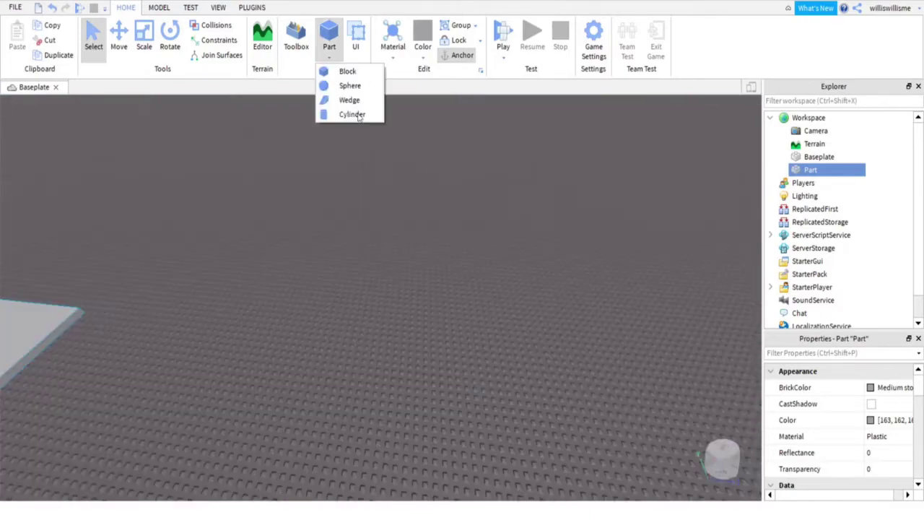
click(339, 70)
right_drag(510, 230, 510, 229)
right_drag(457, 188, 457, 188)
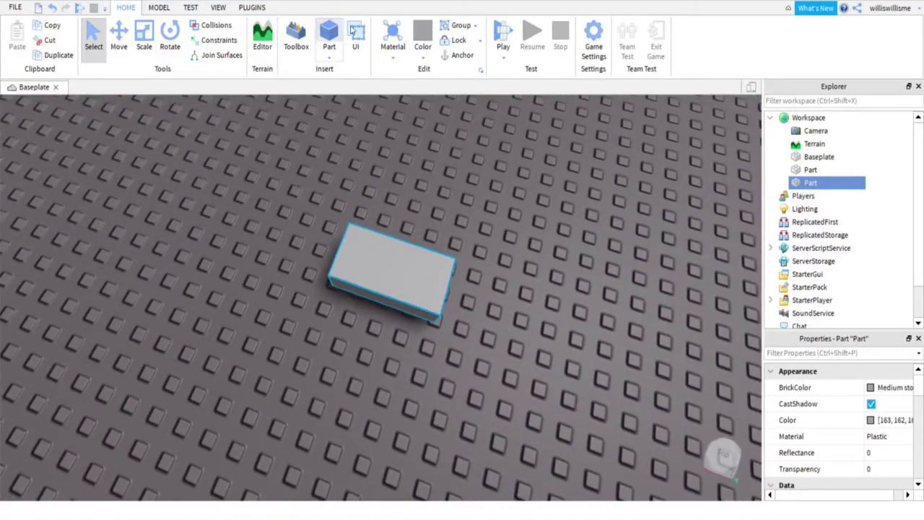
- Insert another block part on the first small block and position it with the Move tool
click(334, 32)
click(119, 37)
right_drag(404, 216, 404, 217)
drag(540, 322, 558, 317)
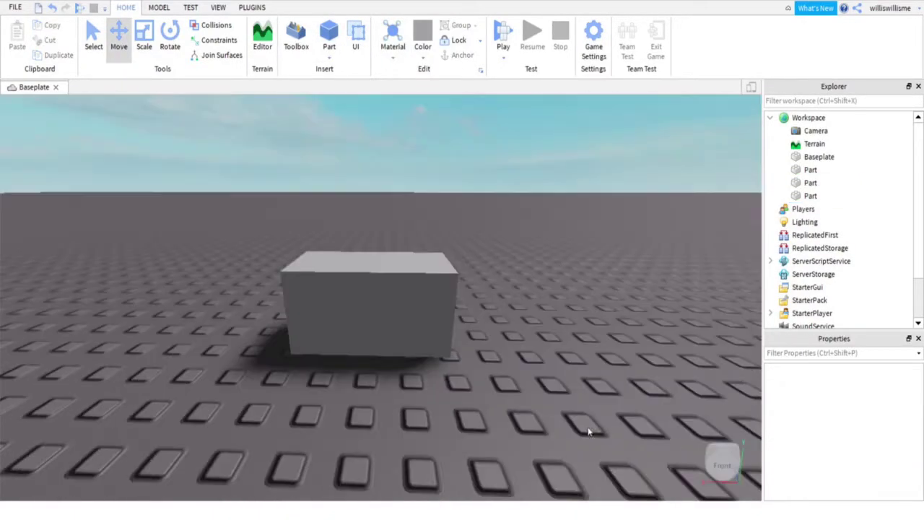
click(159, 7)
click(329, 33)
- Duplicate the block repeatedly and raise copies to build a vertical column of spaced ladder rungs
right_click(372, 324)
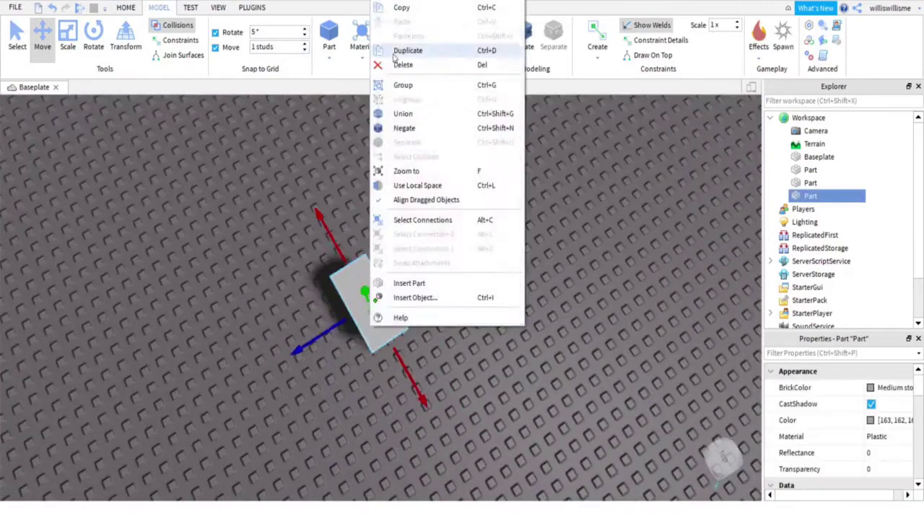
click(396, 54)
right_click(545, 281)
click(566, 51)
right_click(404, 310)
click(426, 50)
drag(409, 268, 409, 247)
click(426, 50)
right_click(405, 336)
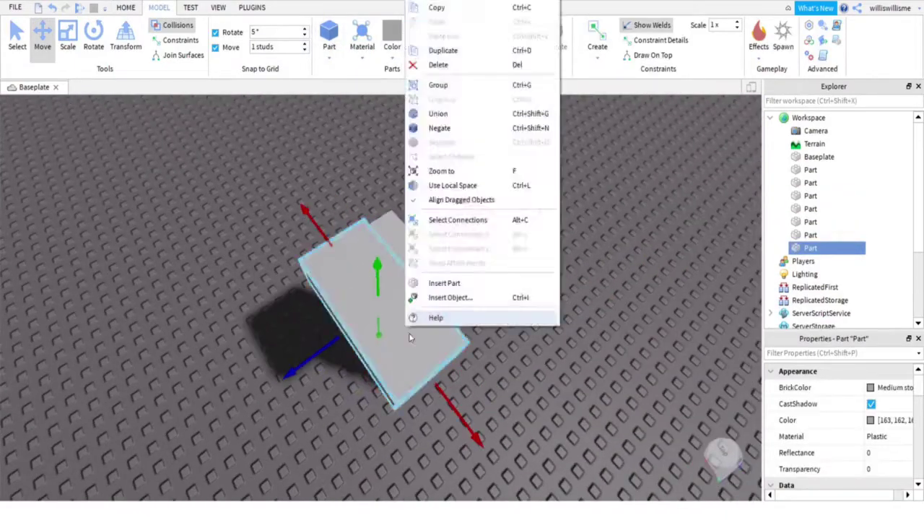
right_drag(410, 337, 410, 337)
key(ctrl+z)
right_click(323, 209)
click(368, 50)
right_drag(314, 347, 314, 346)
right_click(313, 364)
click(353, 51)
right_click(331, 326)
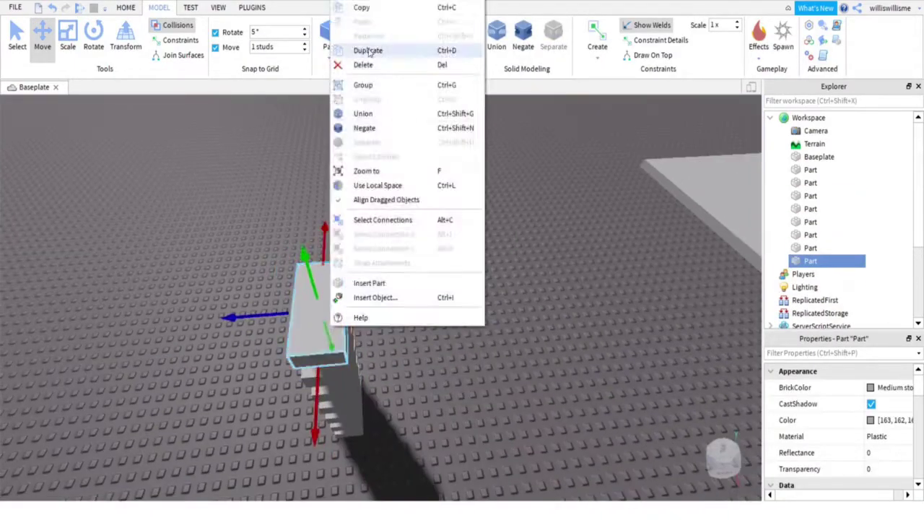
click(368, 51)
drag(307, 261, 286, 188)
- Select the stacked rungs together, duplicate them, and move the copies upward to extend the ladder
right_drag(434, 324, 433, 324)
click(17, 33)
drag(252, 189, 406, 466)
key(ctrl+d)
click(42, 32)
drag(335, 137, 334, 123)
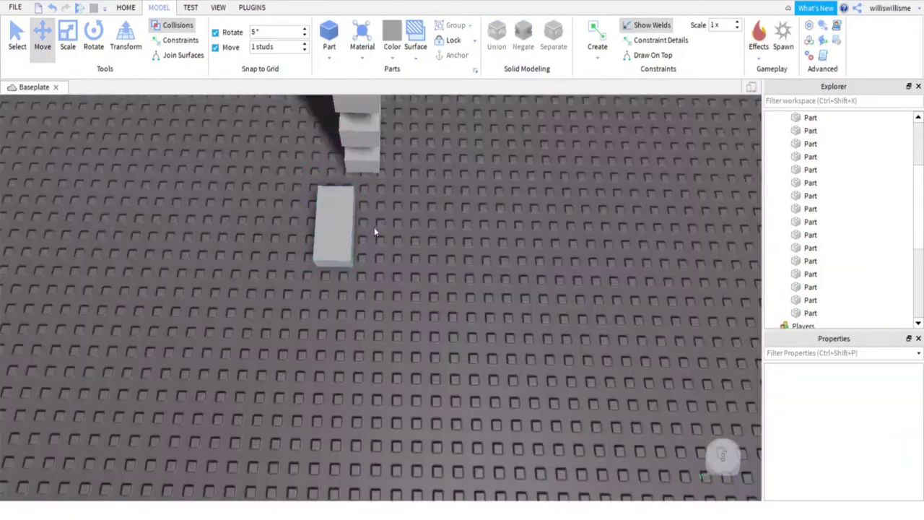
- Resize the block at the ladder's base into a tall, narrow side rail and place a matching rail on the opposite side
click(373, 231)
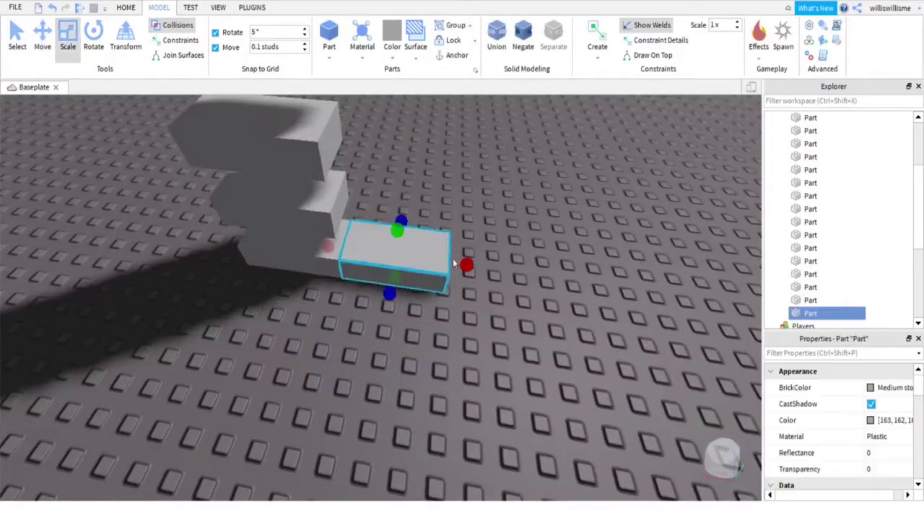
drag(466, 264, 404, 256)
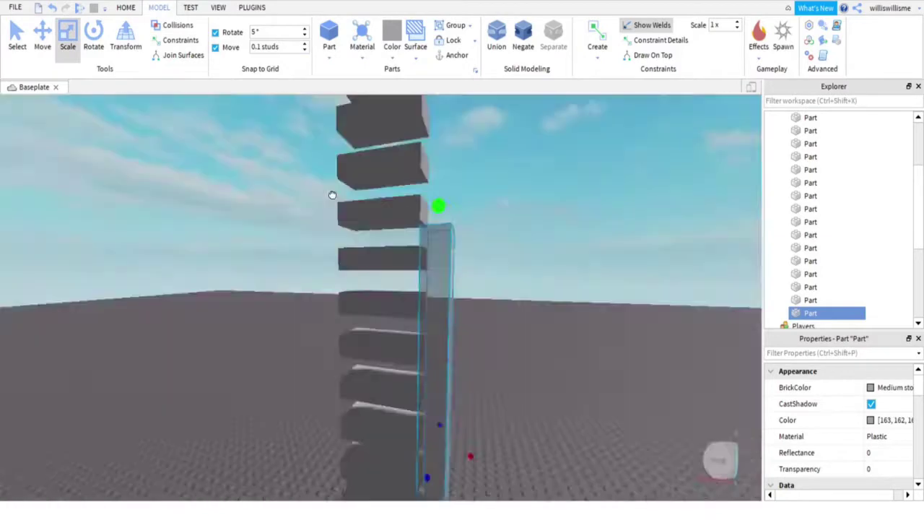
right_drag(332, 195, 325, 147)
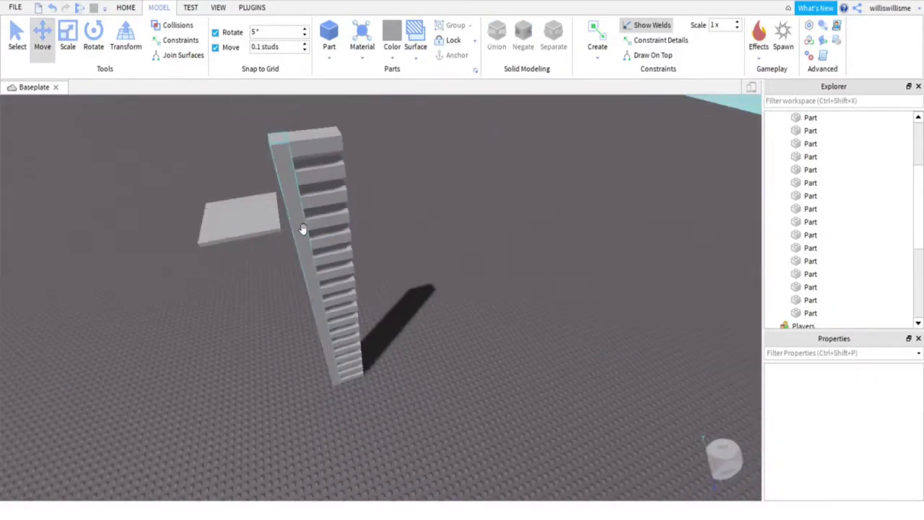
click(303, 231)
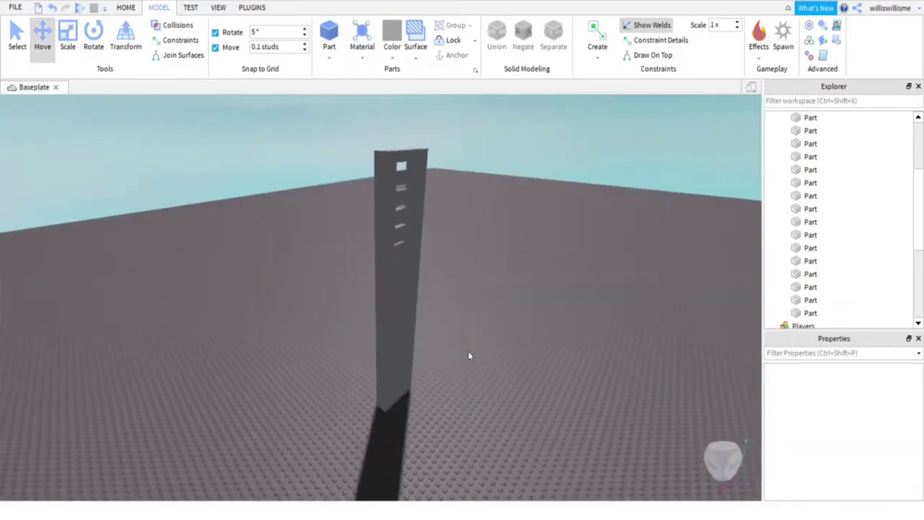
right_drag(468, 354, 462, 344)
scroll(462, 343, up, 3)
scroll(462, 343, down, 1)
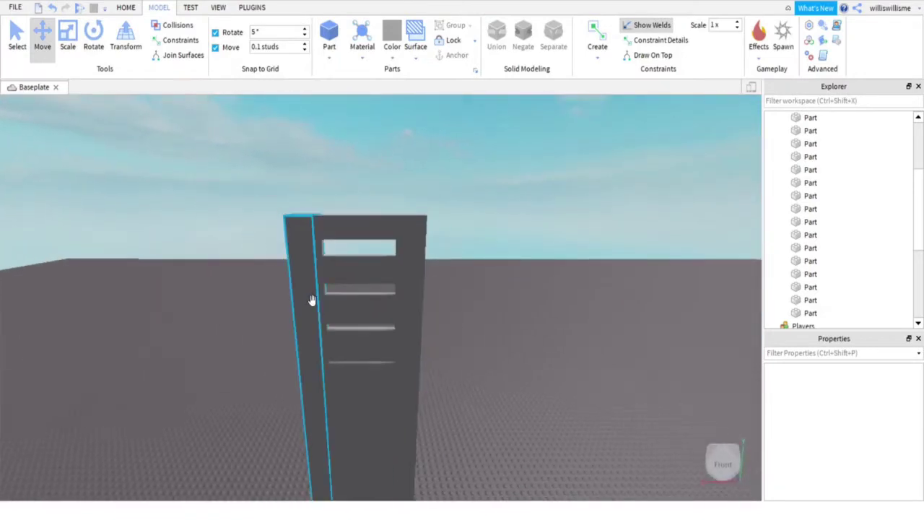
- Change the BrickColor of the ladder's two side rails to Lime green
click(312, 301)
click(872, 389)
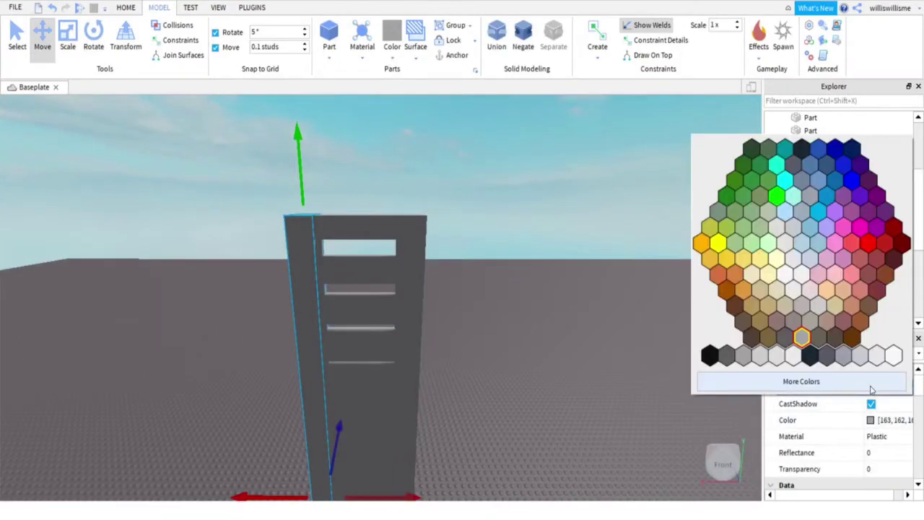
click(775, 195)
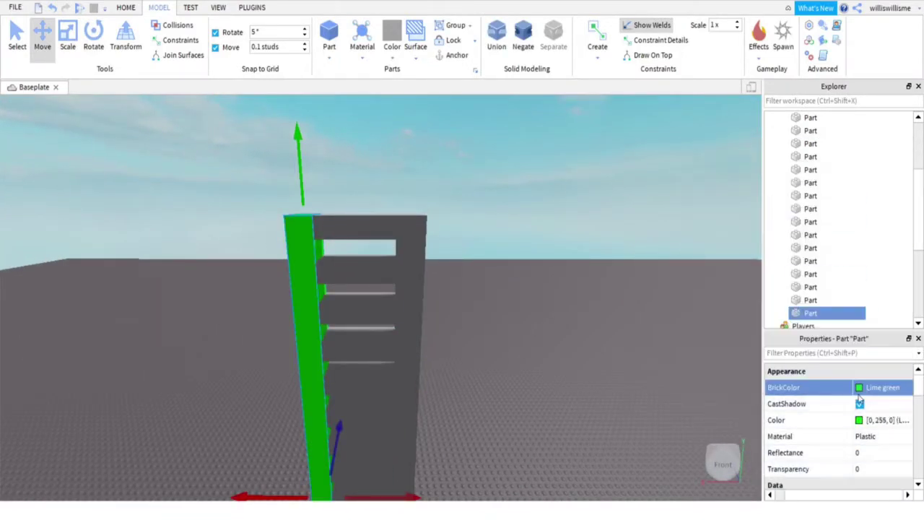
click(572, 322)
scroll(572, 322, down, 5)
right_drag(572, 322, 474, 206)
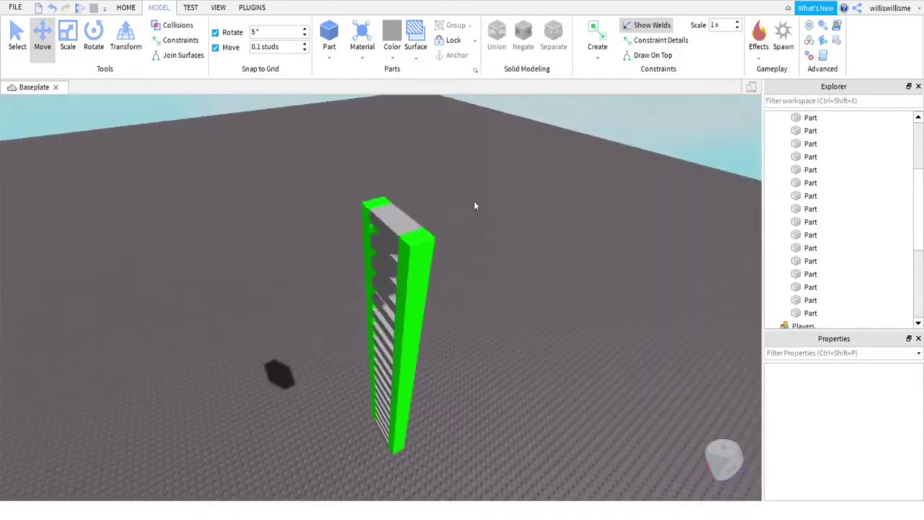
- Select all ladder parts together and turn off CastShadow for them
drag(340, 192, 430, 504)
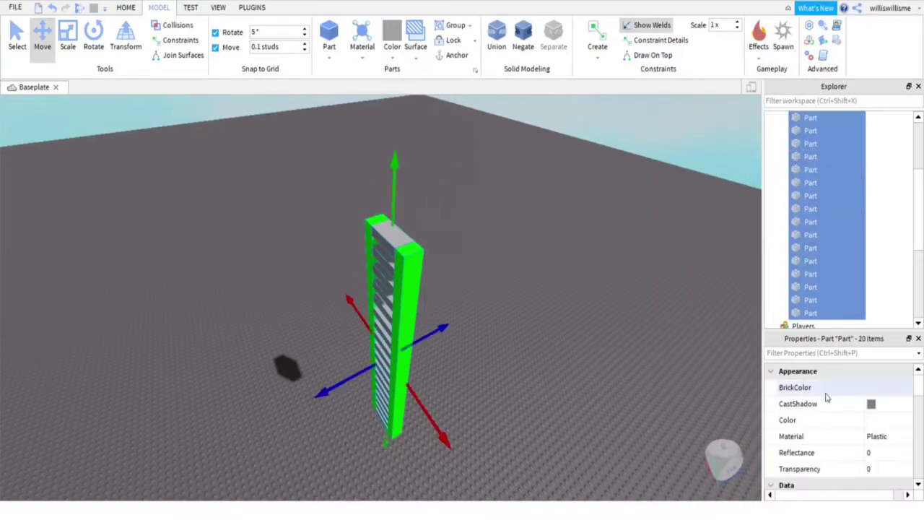
click(875, 406)
click(565, 328)
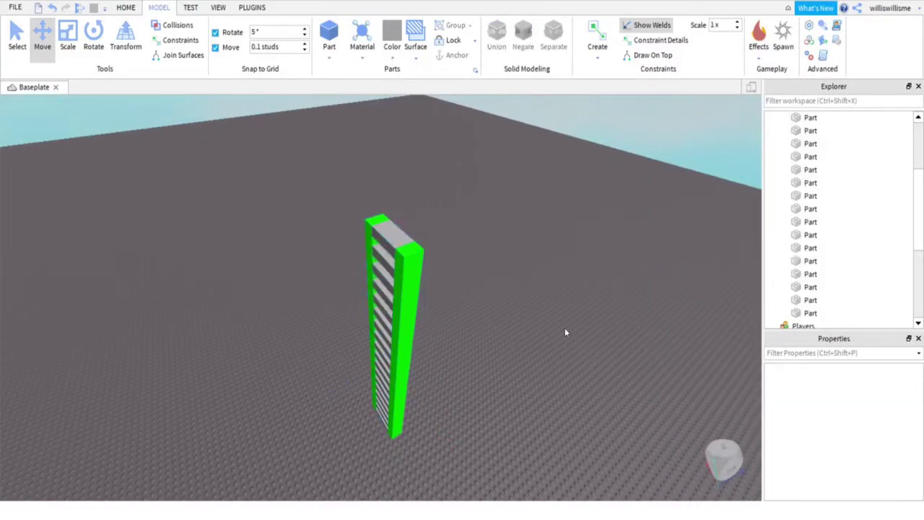
scroll(564, 328, up, 6)
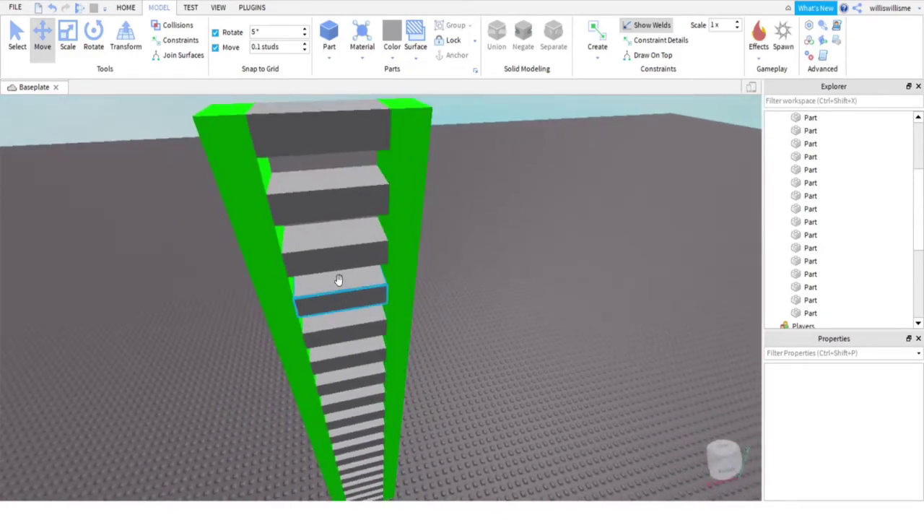
scroll(353, 241, up, 5)
scroll(351, 246, down, 10)
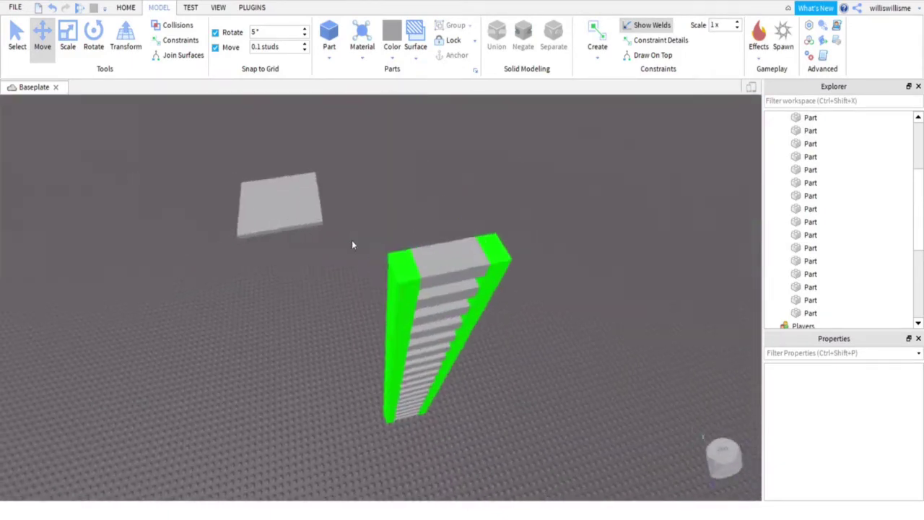
- Select the flat launch pad slab and slide it across the baseplate to the ladder
click(285, 200)
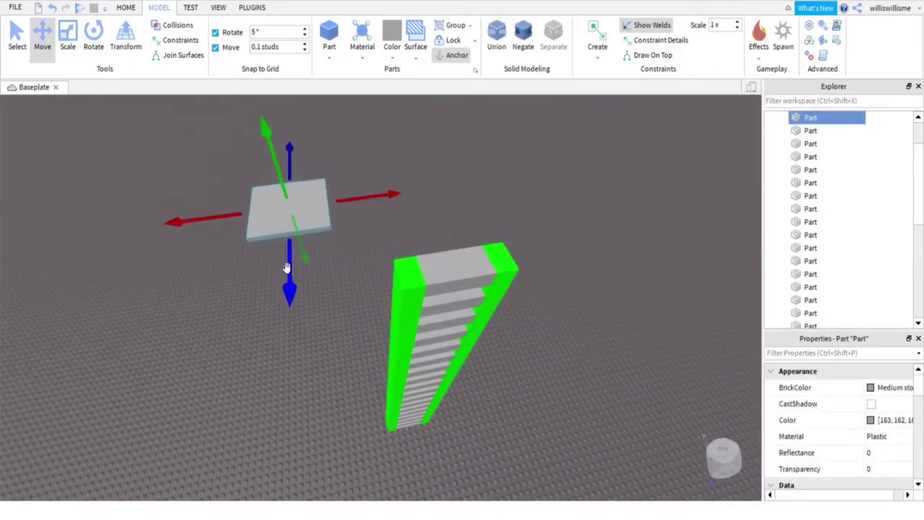
right_drag(375, 173, 376, 175)
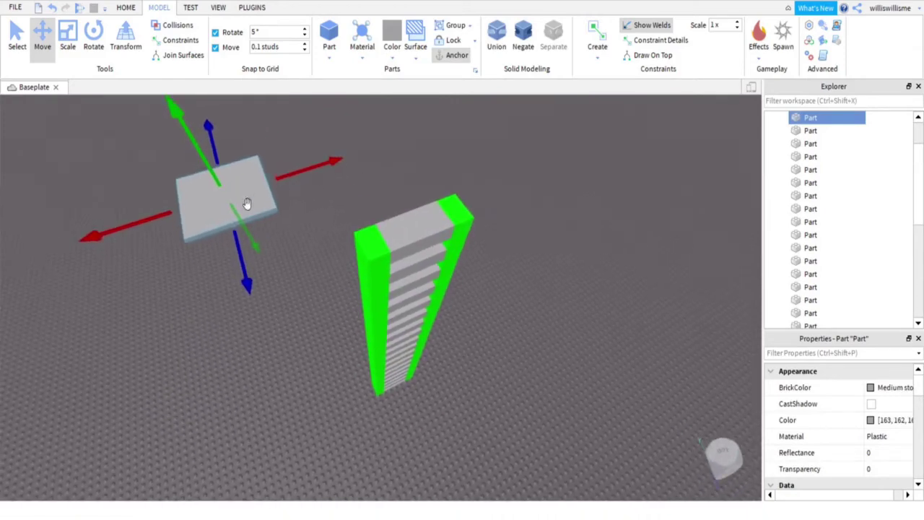
drag(241, 277, 252, 478)
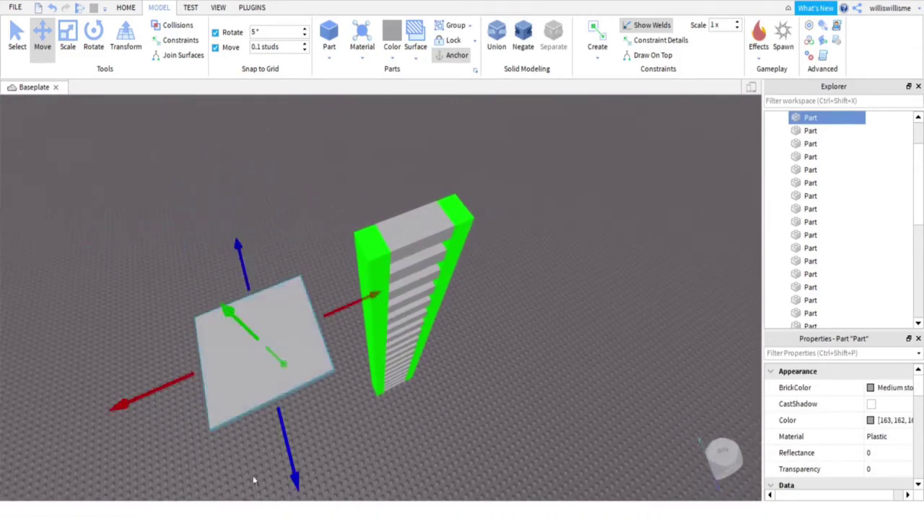
right_drag(329, 294, 330, 296)
scroll(329, 295, down, 2)
- Raise the slab to the top of the ladder and align it against the back of the rails
drag(340, 170, 425, 326)
scroll(424, 326, up, 5)
right_drag(389, 324, 387, 322)
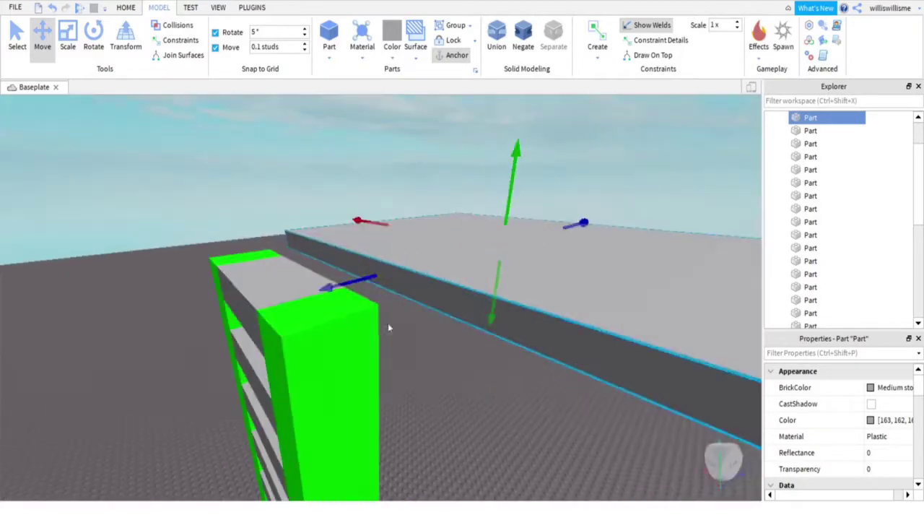
drag(339, 286, 266, 309)
drag(479, 203, 443, 179)
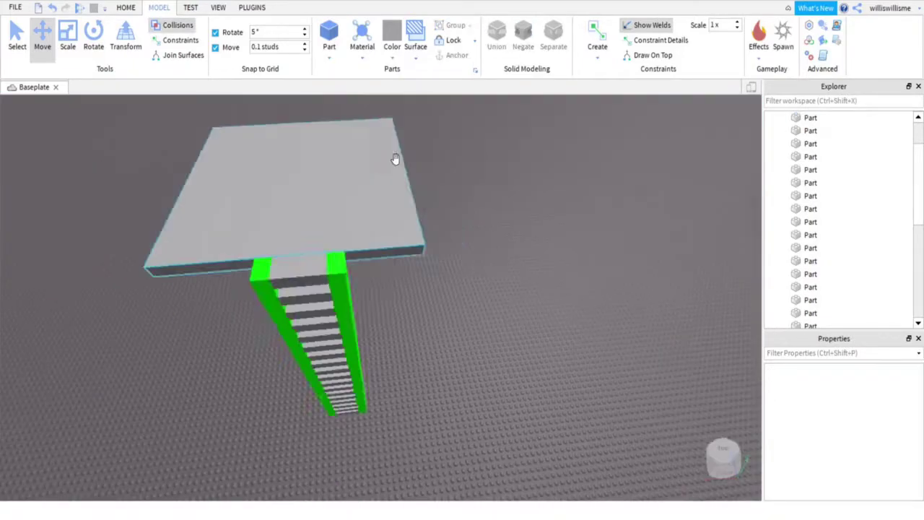
- Turn off Collisions and scale both sides of the slab inward to match the ladder's width
click(394, 159)
key(ctrl+4)
click(156, 28)
drag(206, 188, 289, 189)
click(346, 149)
right_drag(347, 150, 348, 149)
drag(538, 170, 458, 165)
click(591, 172)
right_drag(592, 172, 591, 166)
scroll(592, 171, up, 5)
scroll(452, 265, down, 6)
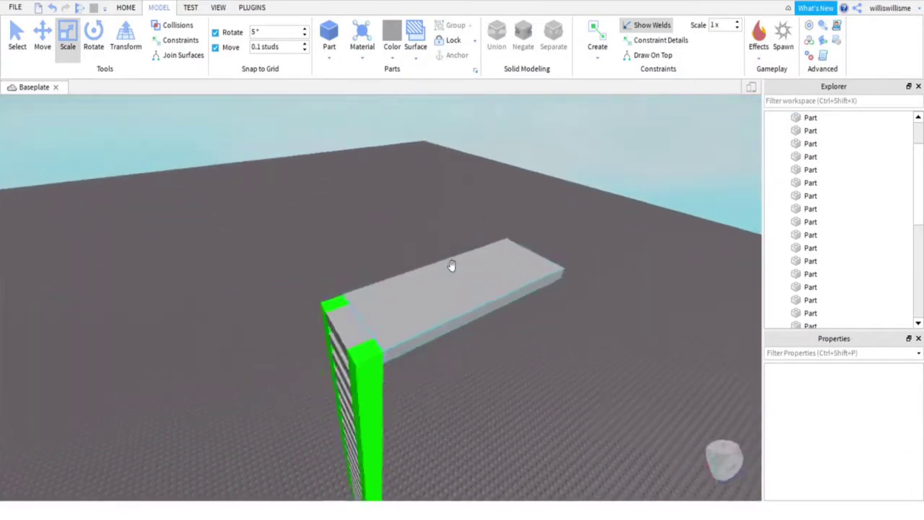
- Review the platform's Velocity properties and select the platform and ladder parts together
click(403, 298)
scroll(841, 413, down, 5)
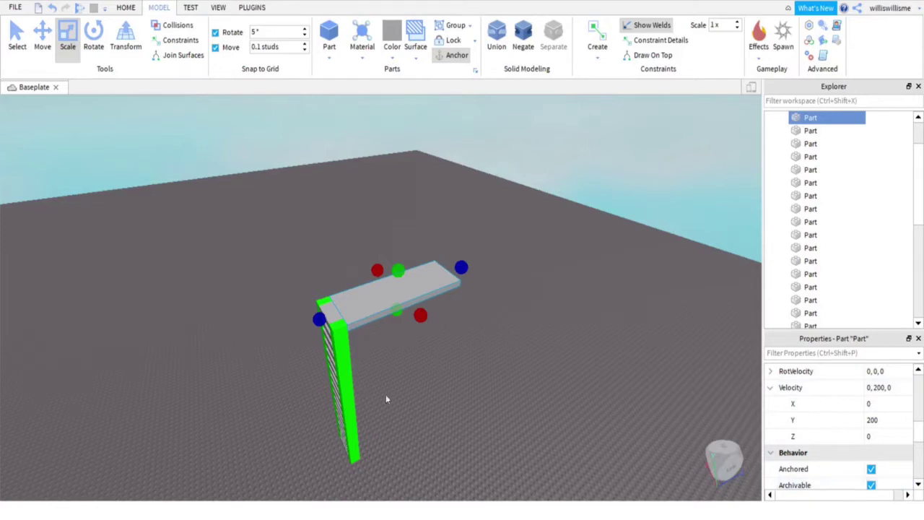
click(246, 220)
drag(488, 443, 682, 482)
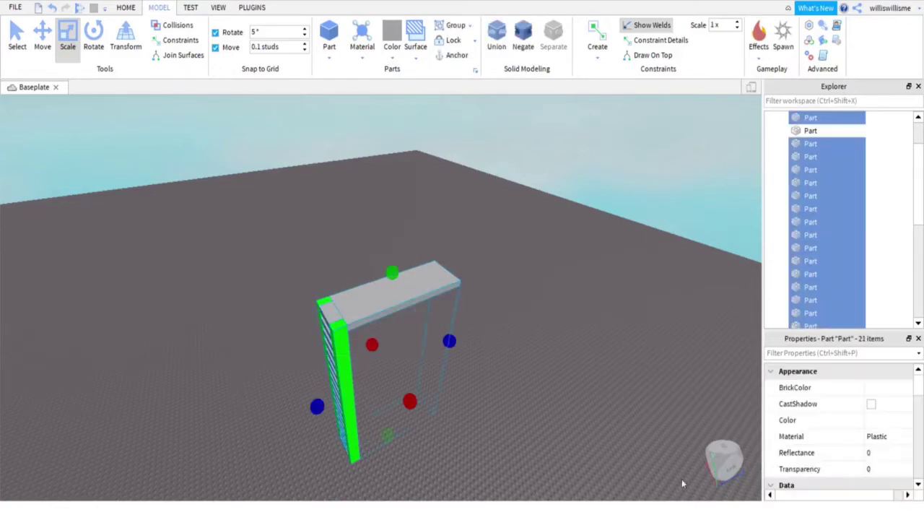
scroll(855, 433, down, 5)
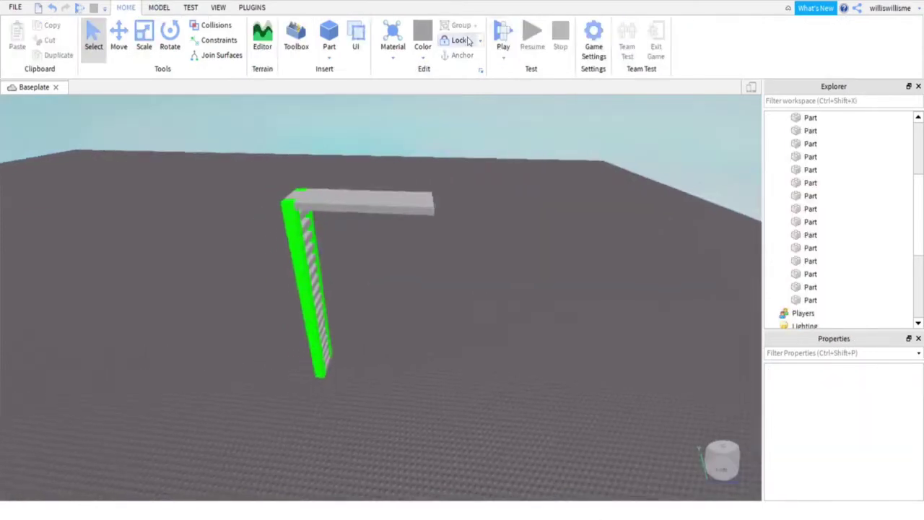
- Playtest the place from the ladder's foot and climb the character up to the platform
key(w)
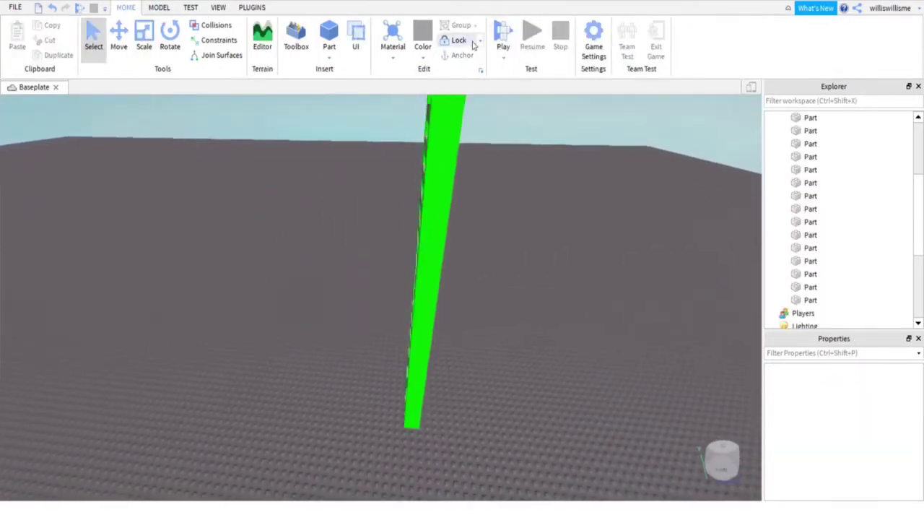
key(w)
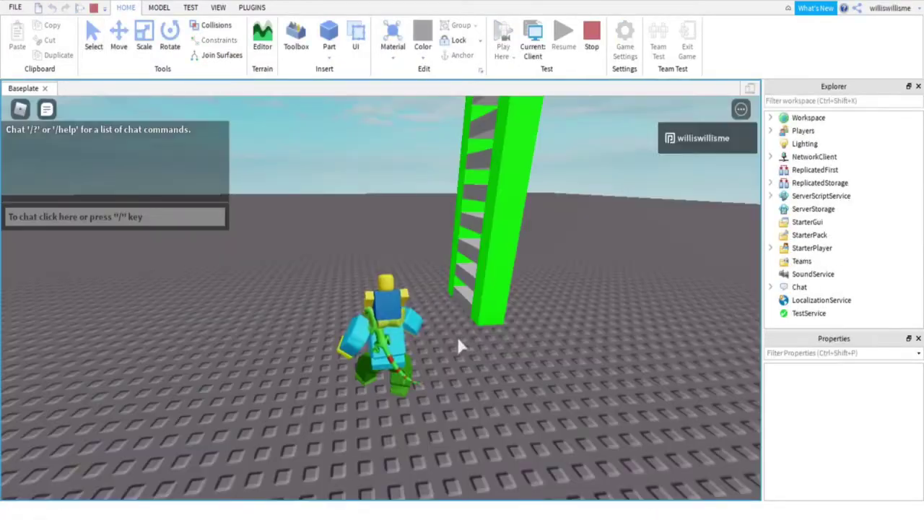
key(w)
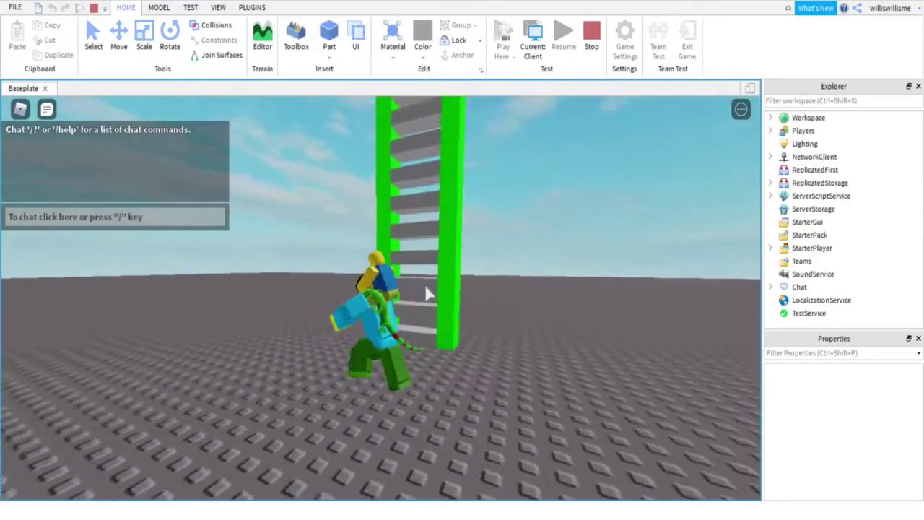
key(w)
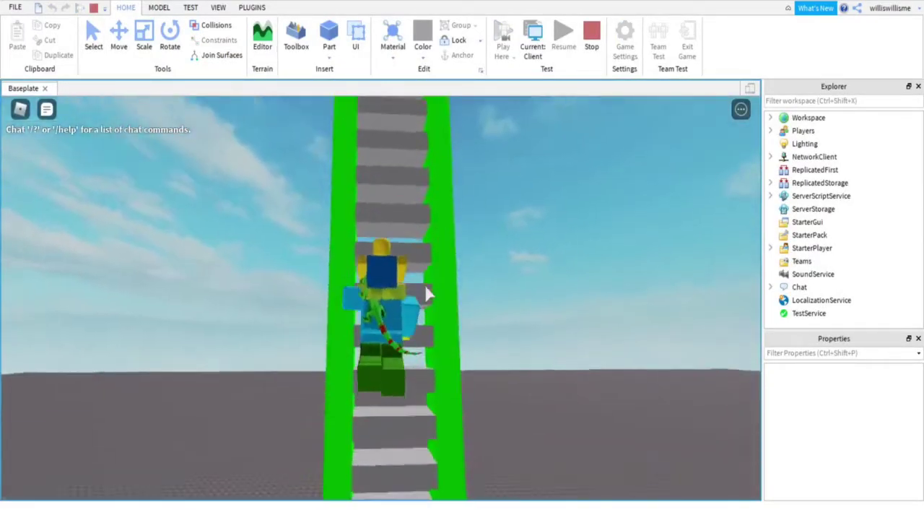
key(w)
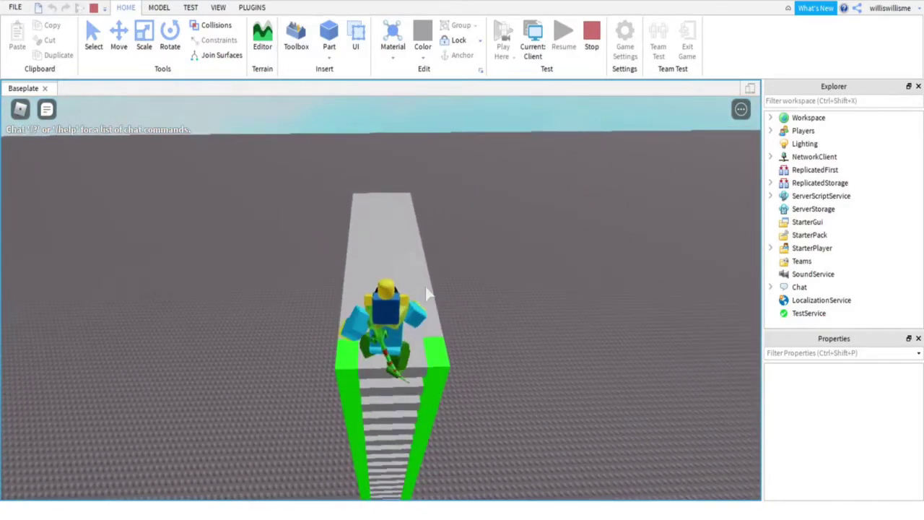
- Walk the character onto the platform to test its upward launch, and steer back down beside it
key(w)
right_drag(428, 293, 427, 294)
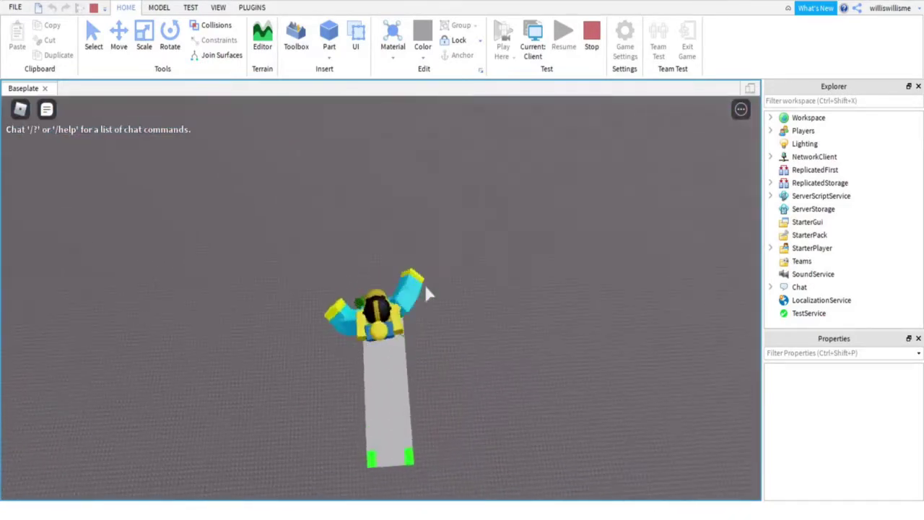
key(space)
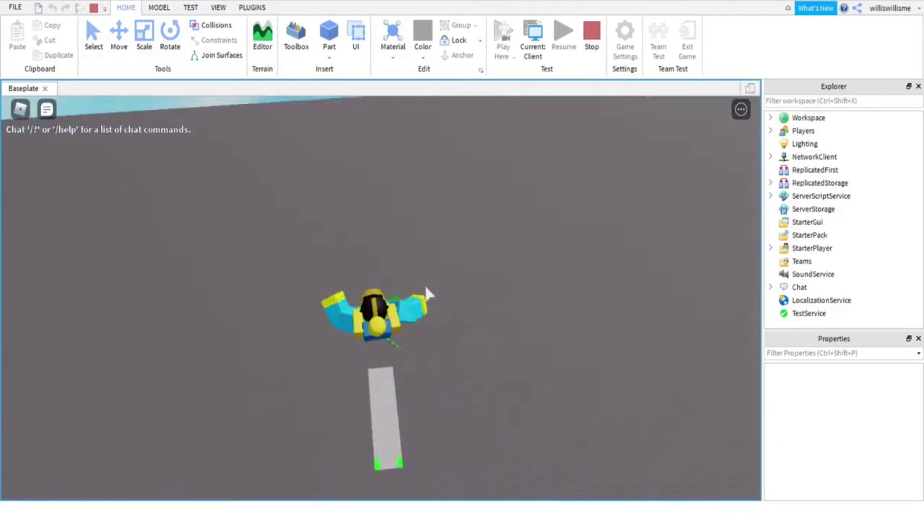
right_drag(426, 288, 426, 287)
key(s)
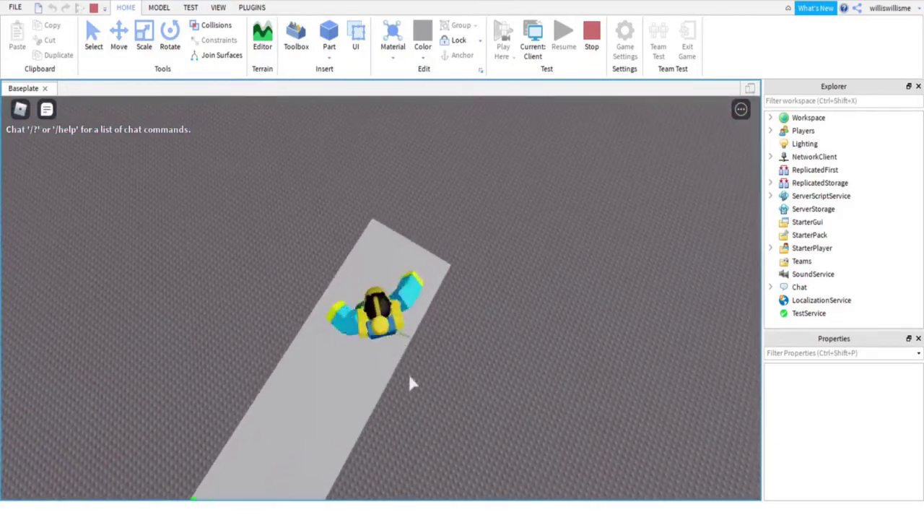
key(space)
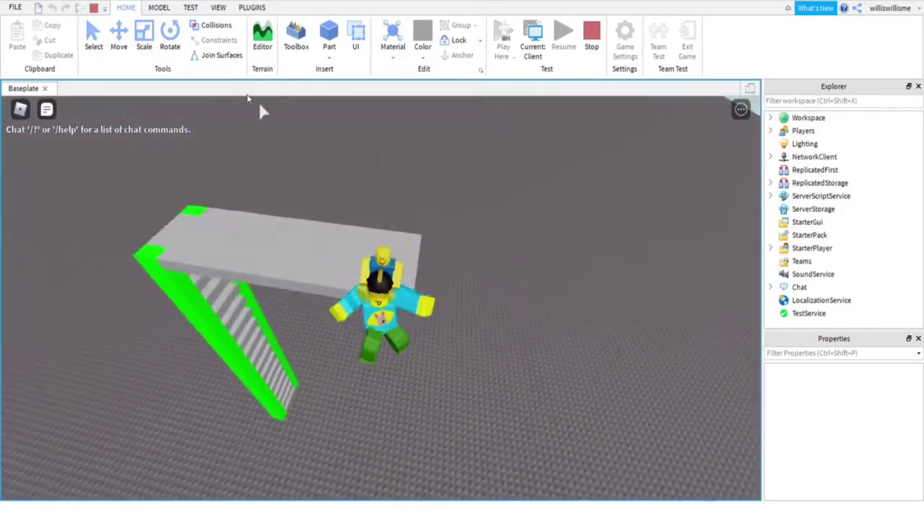
- Try to add water terrain beside the ladder with the Terrain Editor's Add brush during the playtest
click(272, 30)
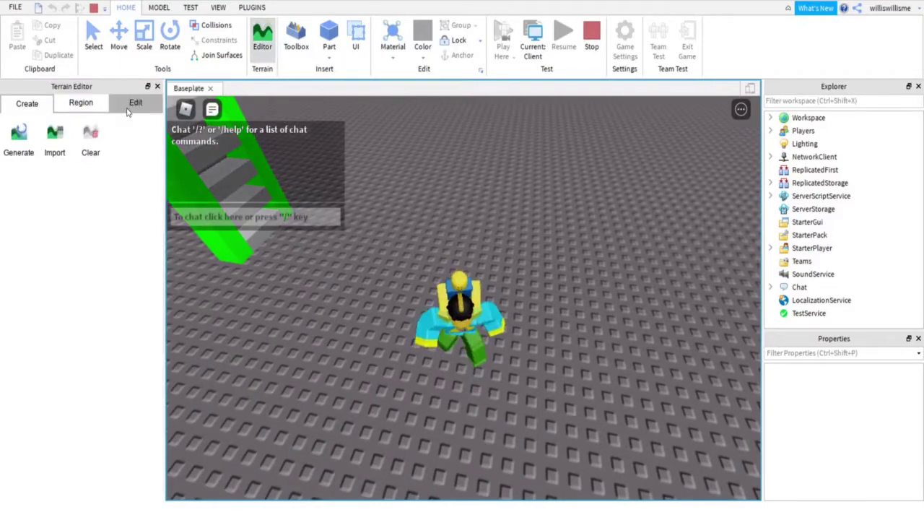
click(128, 107)
click(18, 151)
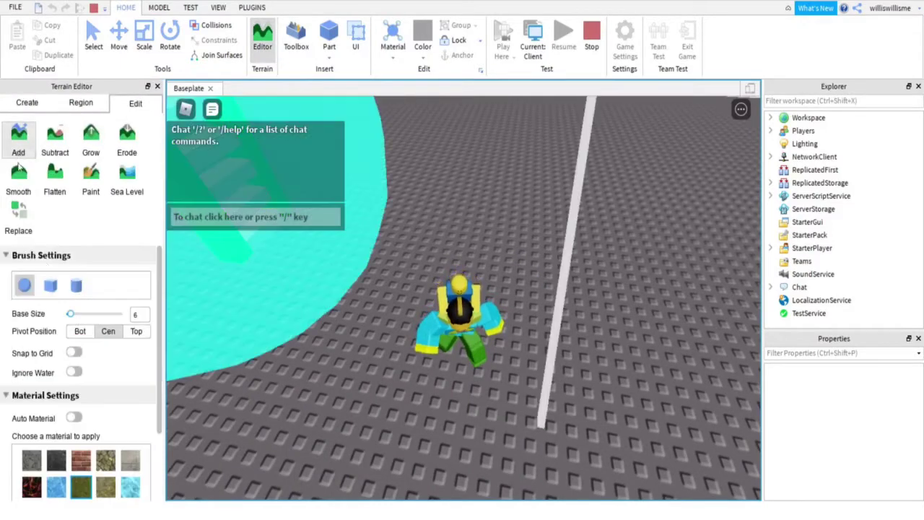
scroll(49, 421, down, 3)
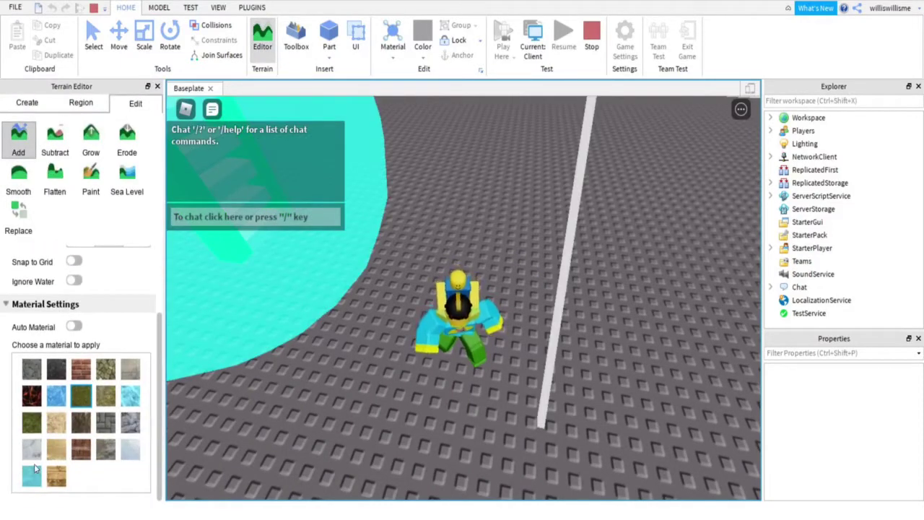
click(33, 474)
scroll(415, 215, down, 10)
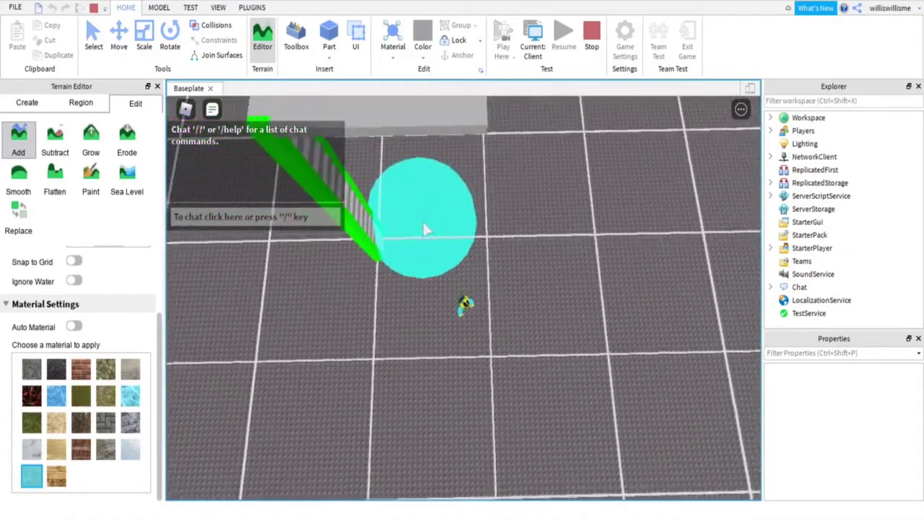
mouse_move(506, 150)
mouse_down()
mouse_move(495, 203)
mouse_move(601, 228)
mouse_move(565, 175)
mouse_move(671, 206)
mouse_move(639, 264)
mouse_up()
right_drag(637, 194, 637, 195)
- Stop the playtest and insert a cylinder part on an empty area of the baseplate
click(591, 36)
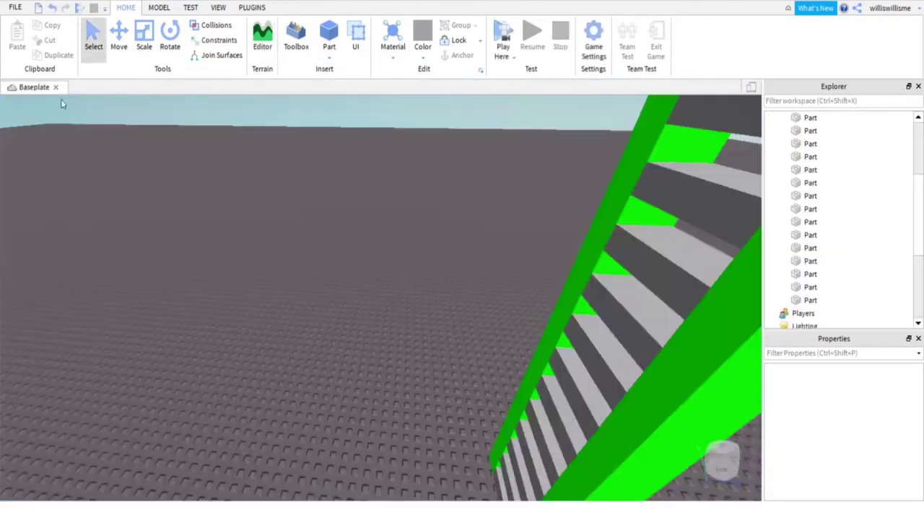
right_drag(478, 278, 478, 278)
right_drag(389, 193, 389, 193)
scroll(289, 190, up, 2)
right_drag(280, 188, 279, 188)
right_drag(351, 152, 351, 152)
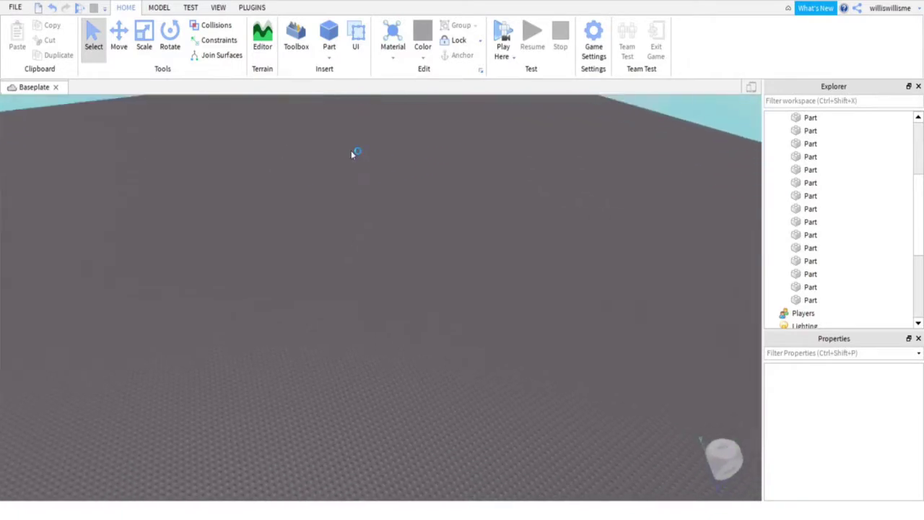
click(329, 59)
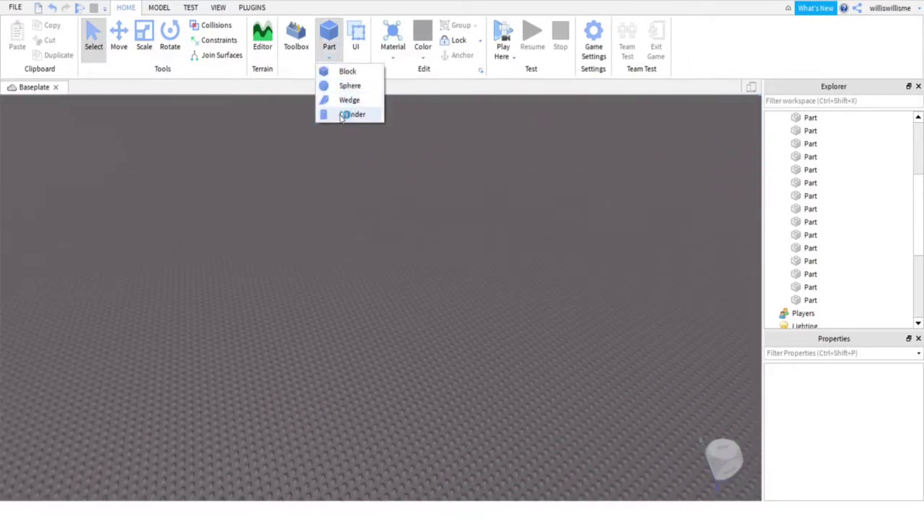
click(352, 114)
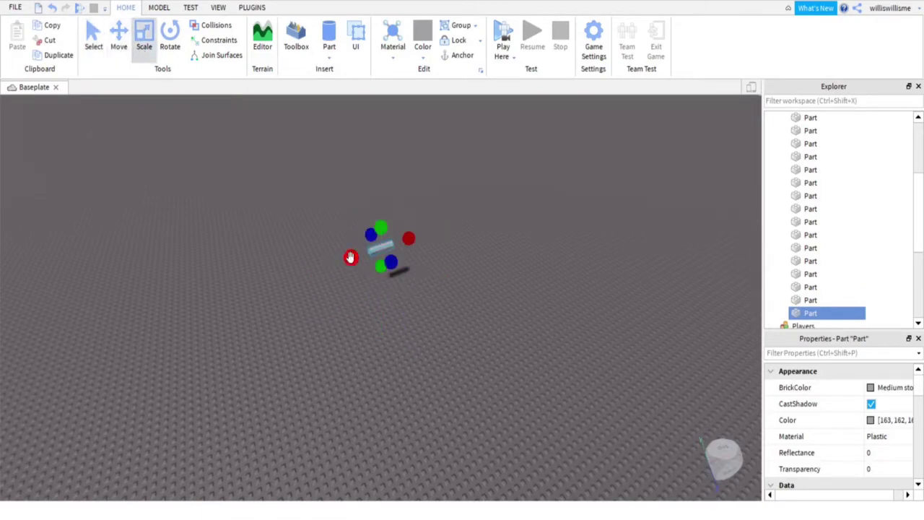
- Rotate the new cylinder so that it stands upright
click(171, 42)
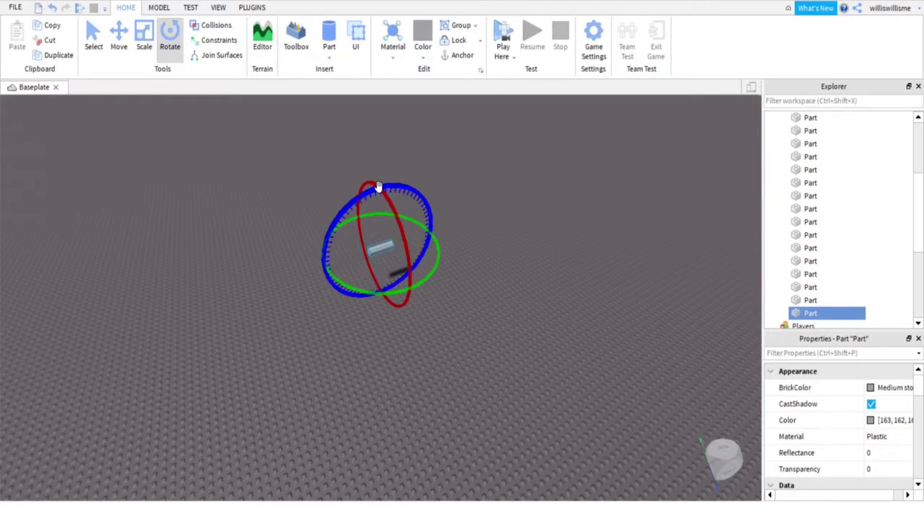
key(w)
drag(462, 179, 433, 157)
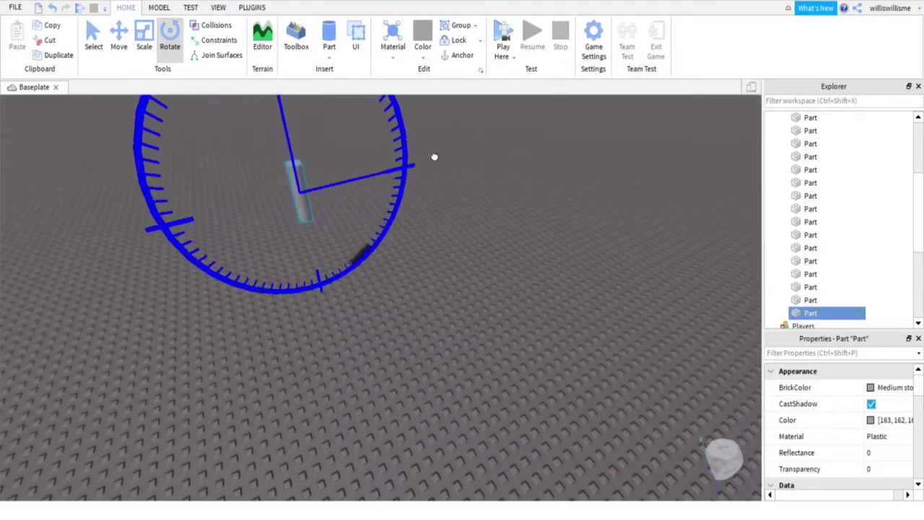
- Inspect the upright cylinder from several sides and distances, keeping it selected
right_click(434, 156)
click(476, 136)
key(w)
right_drag(475, 137, 344, 255)
key(s)
click(363, 240)
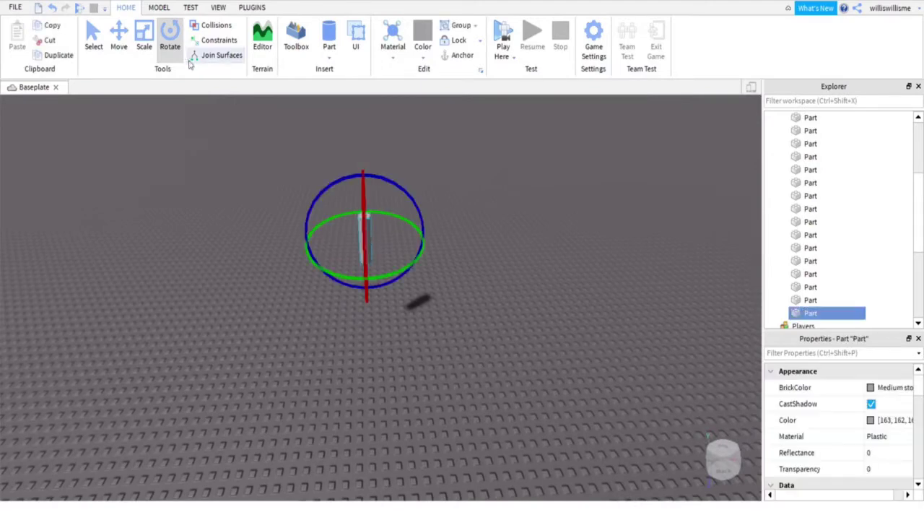
right_drag(427, 319, 426, 313)
right_drag(464, 187, 458, 202)
key(w)
key(s)
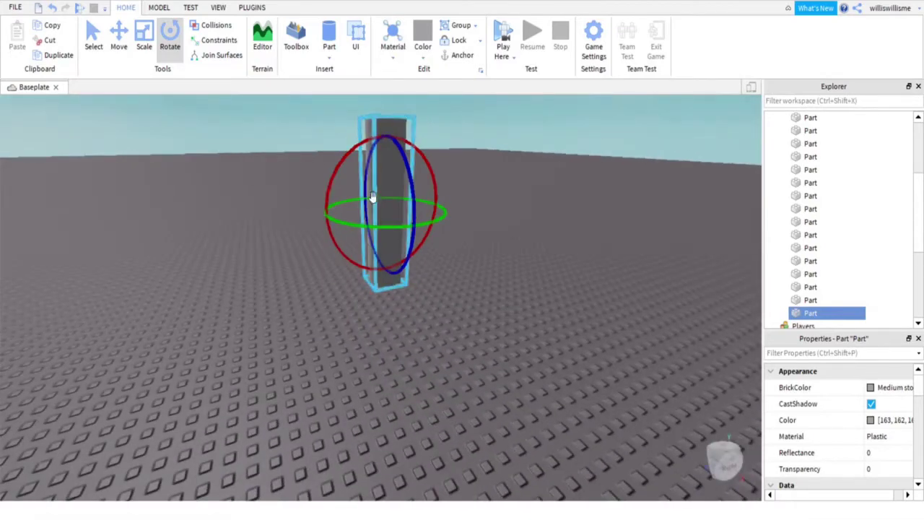
right_drag(345, 183, 344, 184)
key(s)
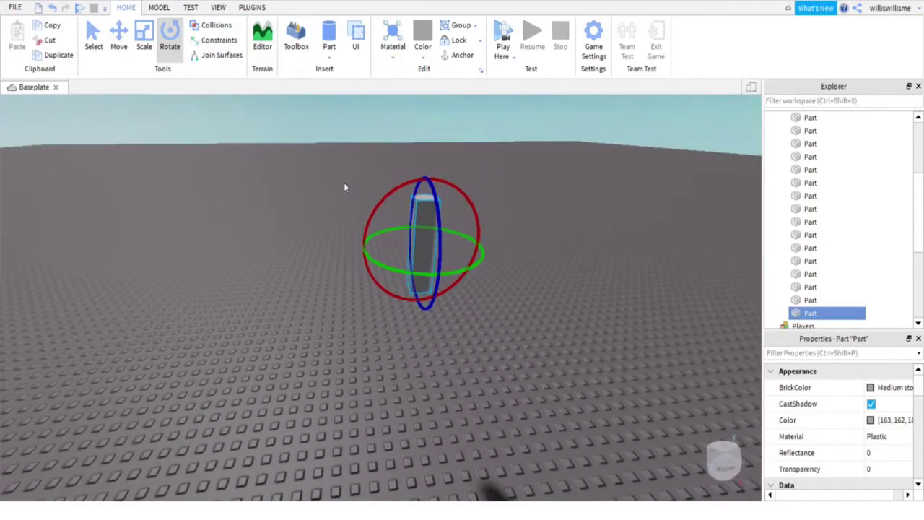
right_drag(424, 186, 424, 188)
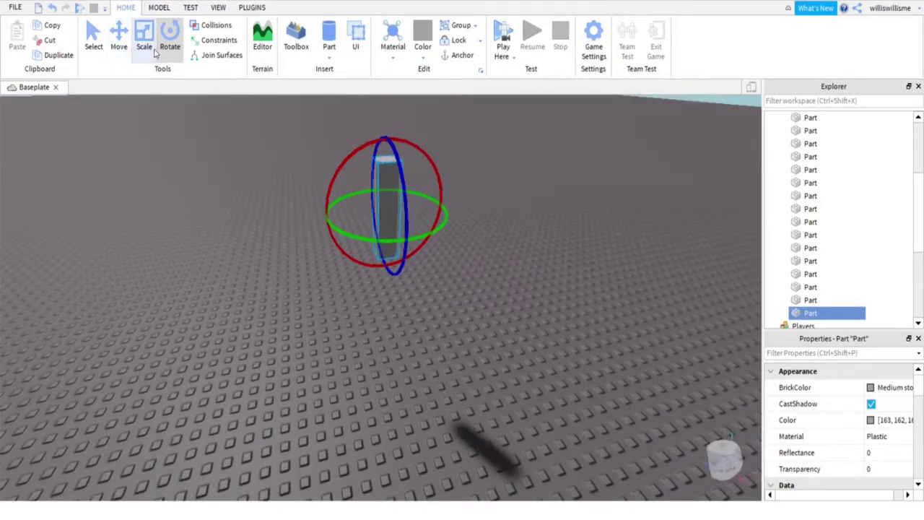
- Scale the upright cylinder into a wide, thin round disc above the baseplate
click(151, 50)
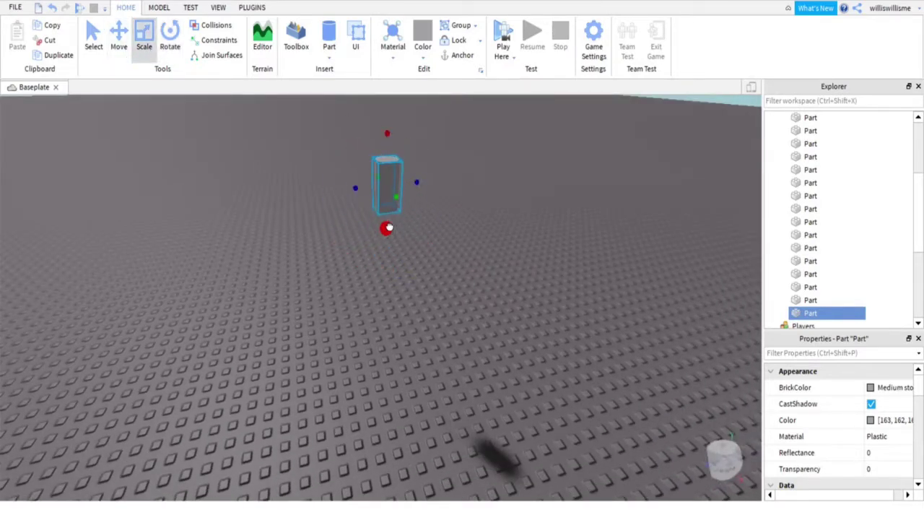
drag(355, 190, 147, 235)
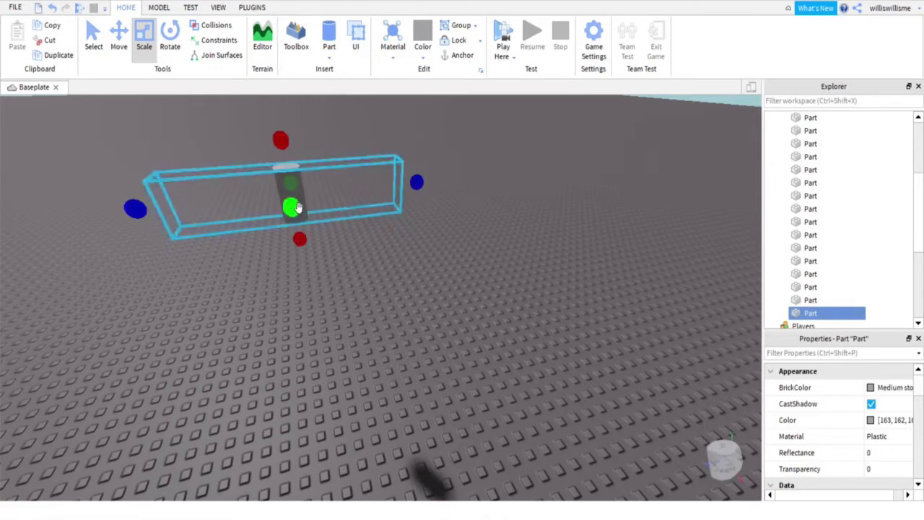
drag(298, 208, 292, 394)
scroll(285, 339, down, 3)
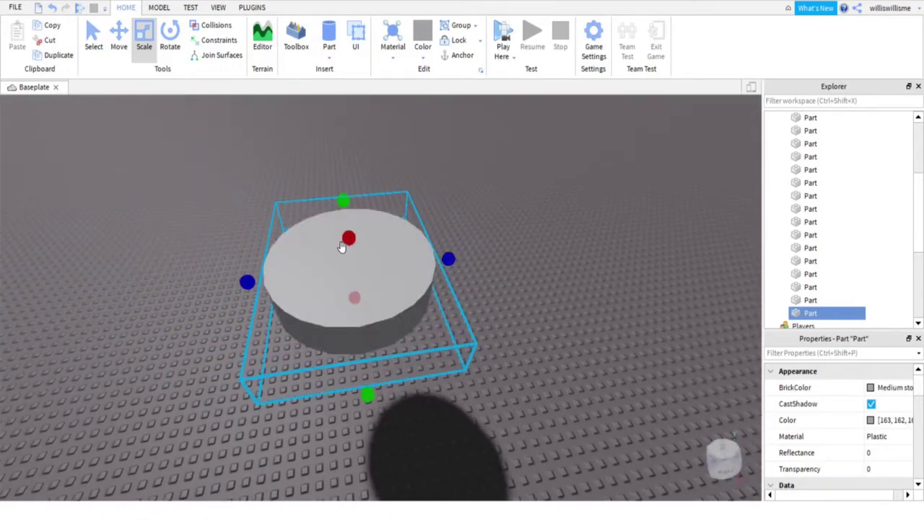
drag(342, 248, 344, 258)
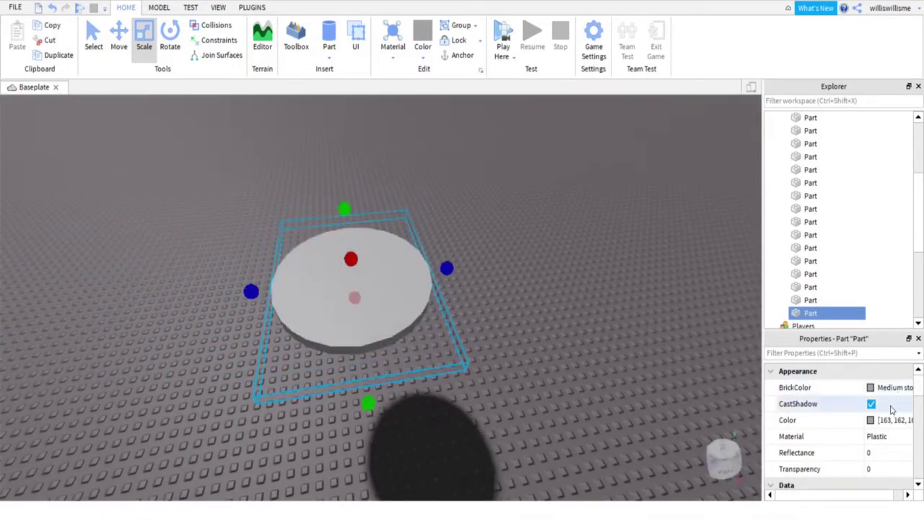
- Turn off CastShadow for the disc and deselect it
click(871, 404)
click(635, 280)
right_drag(632, 279, 623, 277)
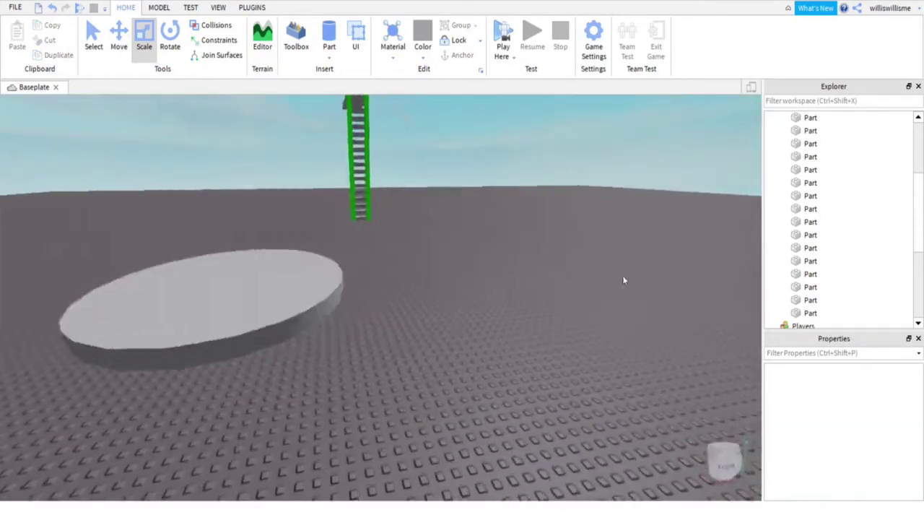
scroll(624, 280, down, 4)
- Reposition the disc in front of the ladder and scale it to a noticeably larger diameter
click(458, 299)
drag(425, 336, 393, 372)
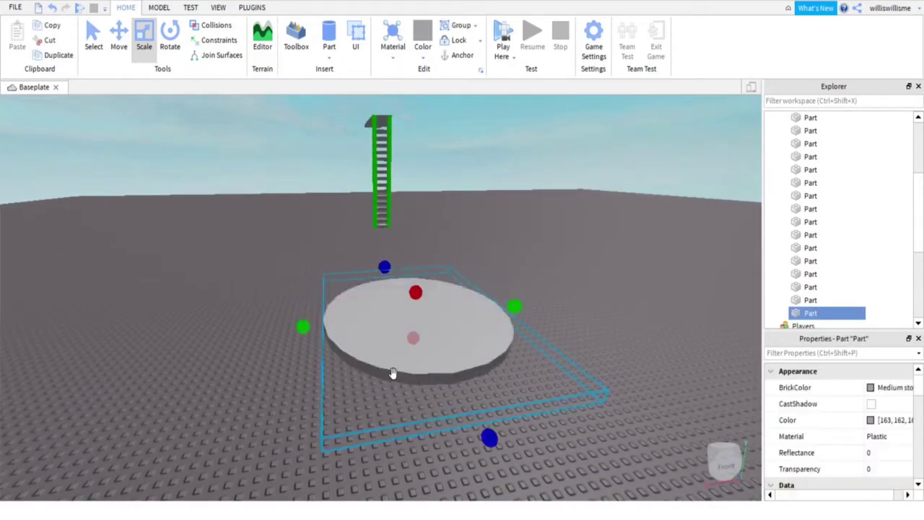
drag(313, 329, 221, 363)
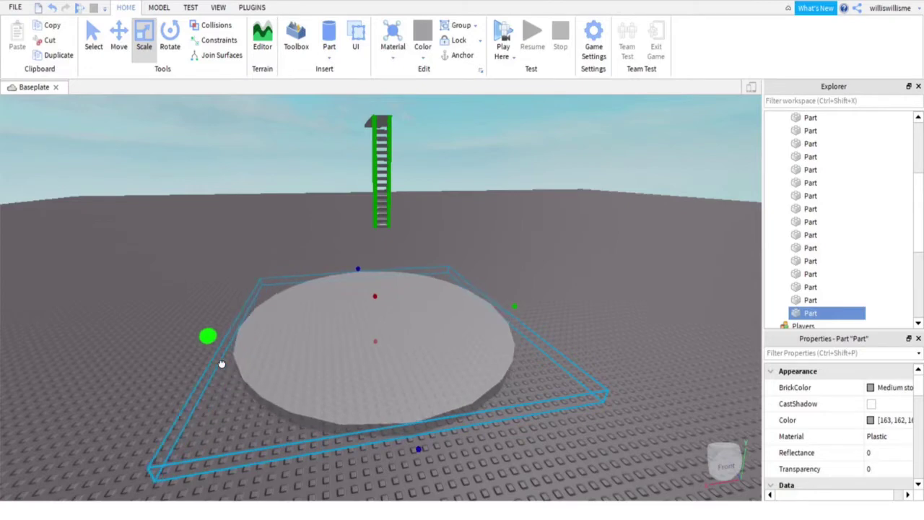
- Anchor the enlarged disc and set the Y component of its velocity to 2
click(667, 238)
key(a)
right_drag(626, 244, 625, 243)
click(368, 130)
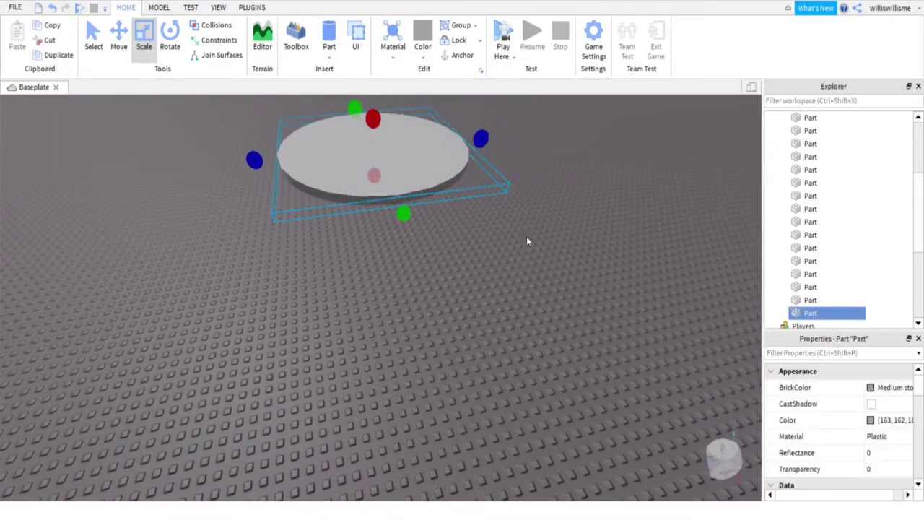
scroll(852, 436, down, 6)
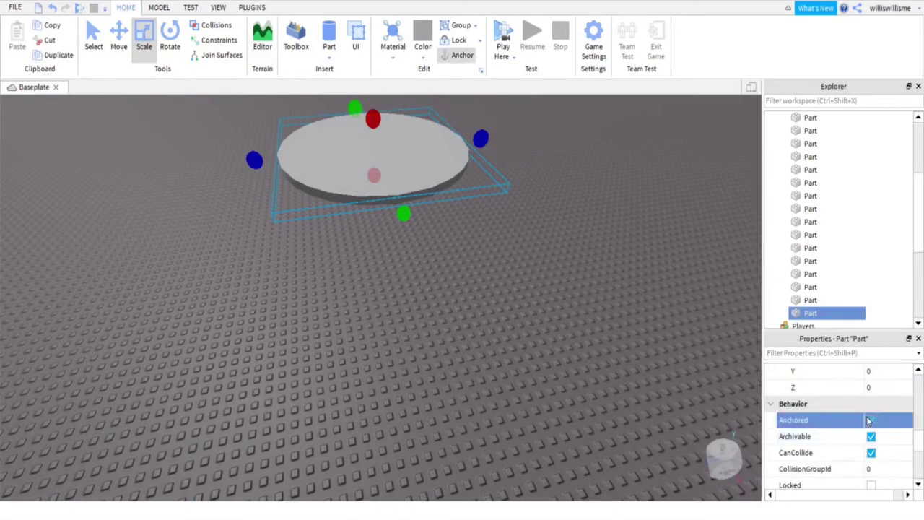
click(869, 420)
click(882, 371)
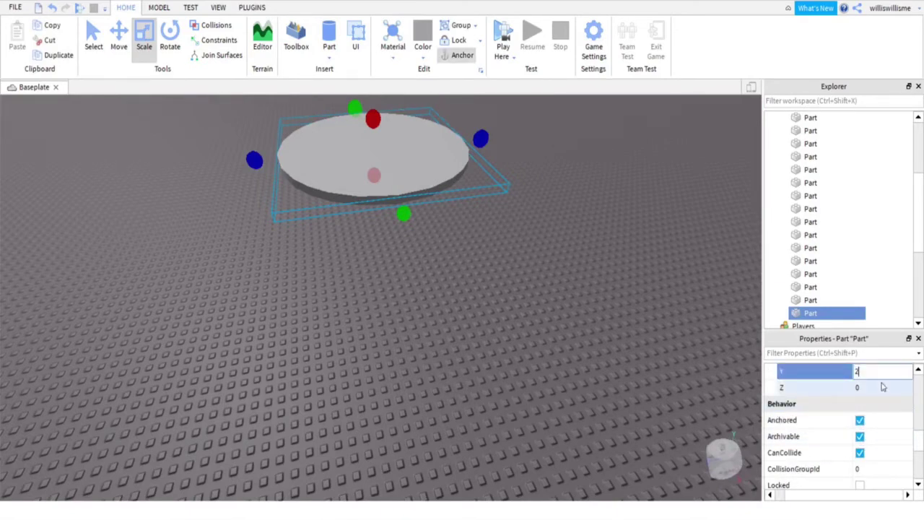
click(645, 124)
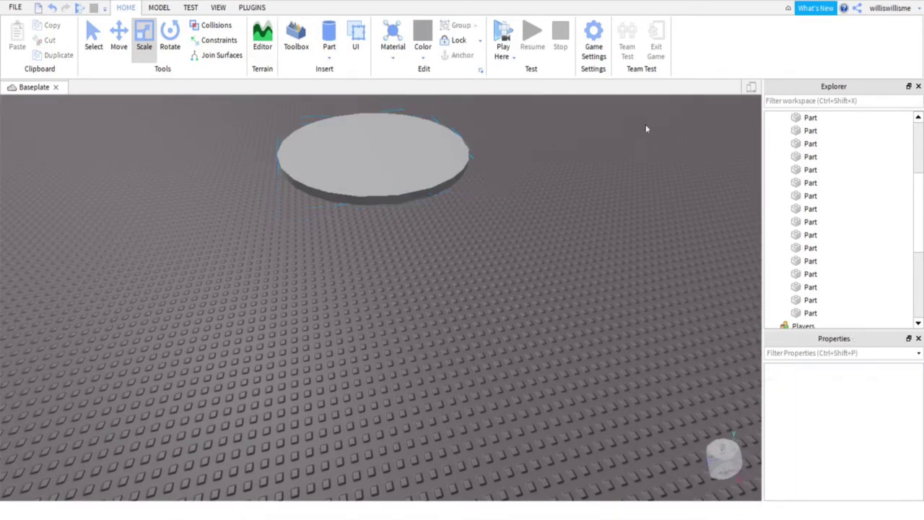
- Turn on Collisions and duplicate the anchored disc so that the copy sits on top of it
right_drag(644, 124, 537, 186)
scroll(538, 186, down, 3)
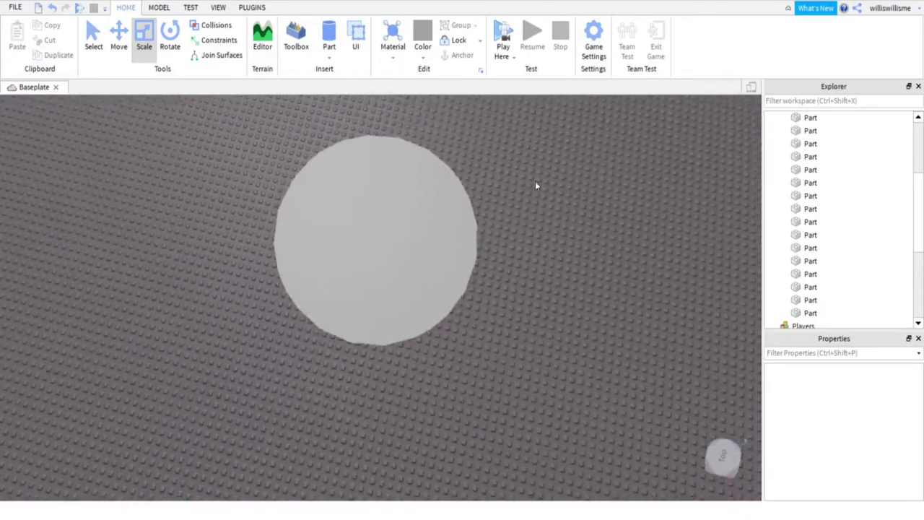
scroll(537, 185, up, 3)
click(369, 308)
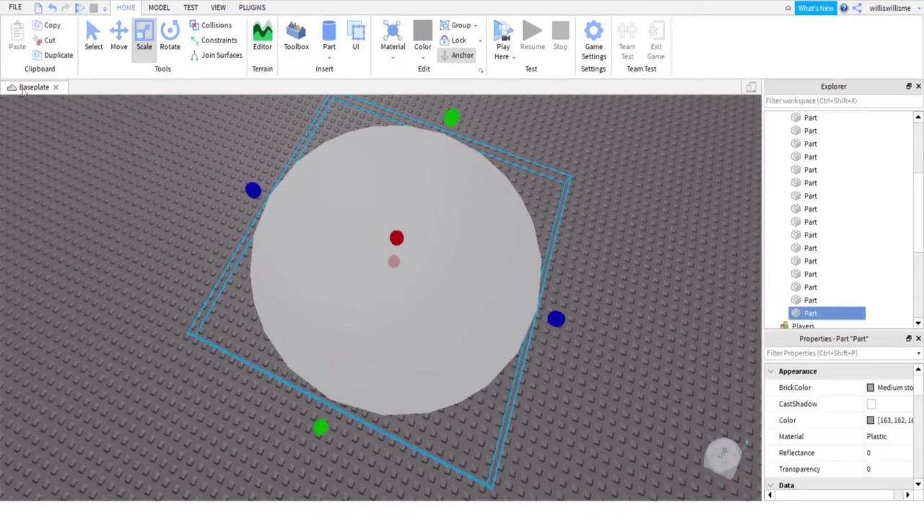
click(119, 48)
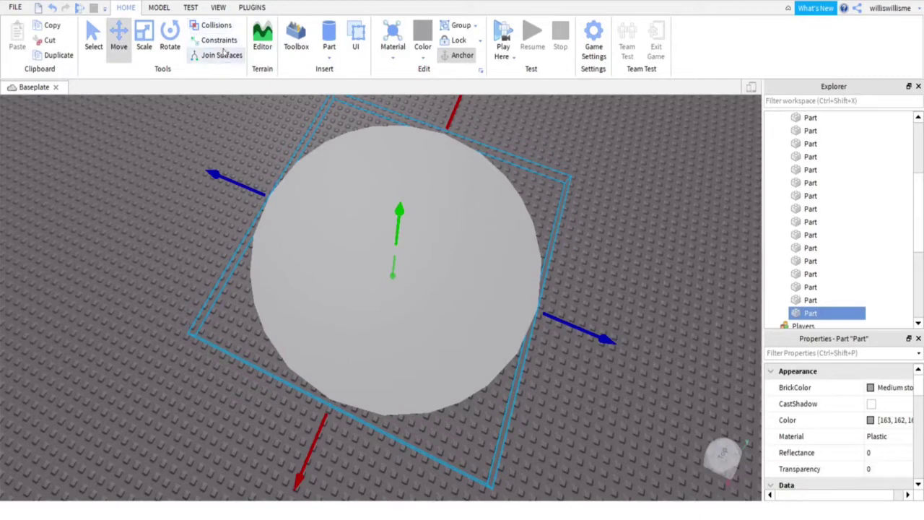
click(209, 26)
right_click(454, 342)
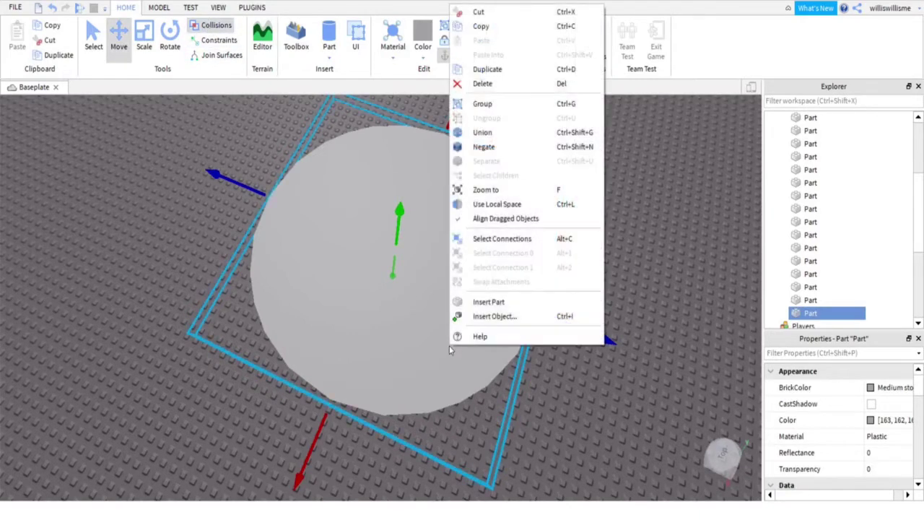
click(488, 73)
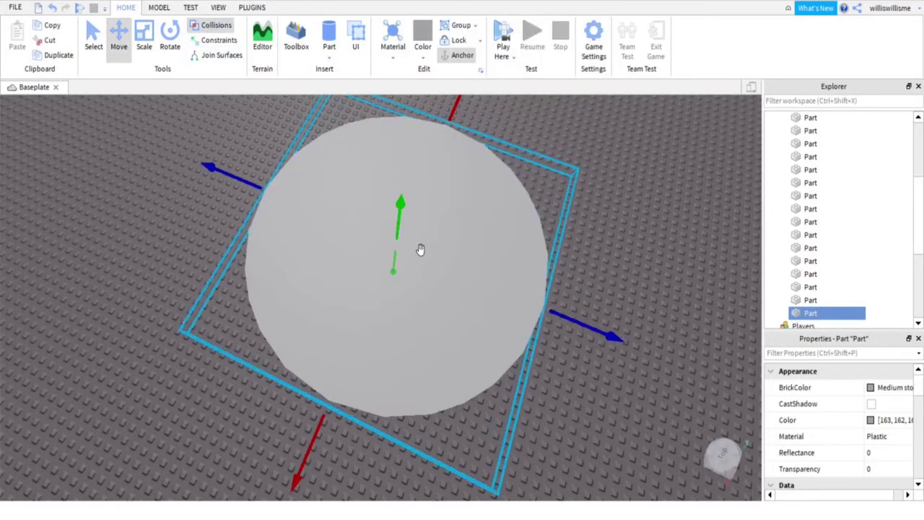
- Resize the duplicated disc with the Scale tool
right_drag(418, 250, 373, 252)
click(144, 40)
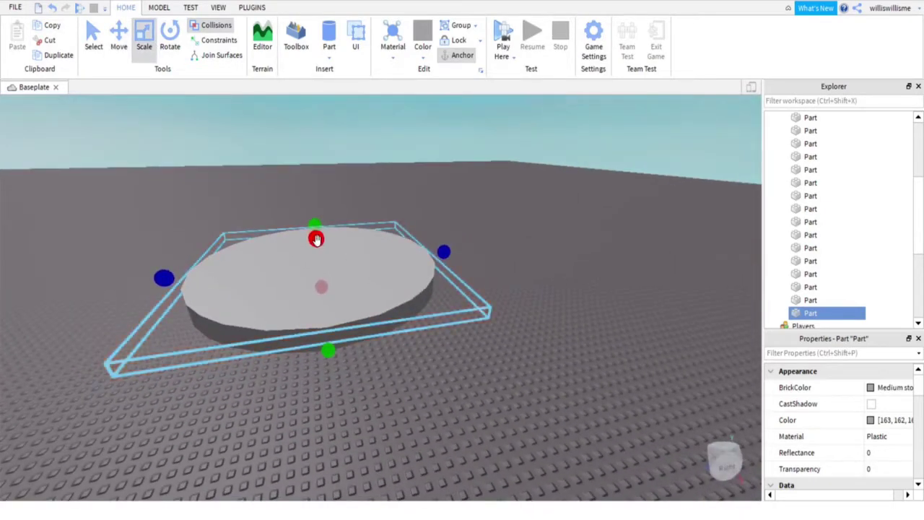